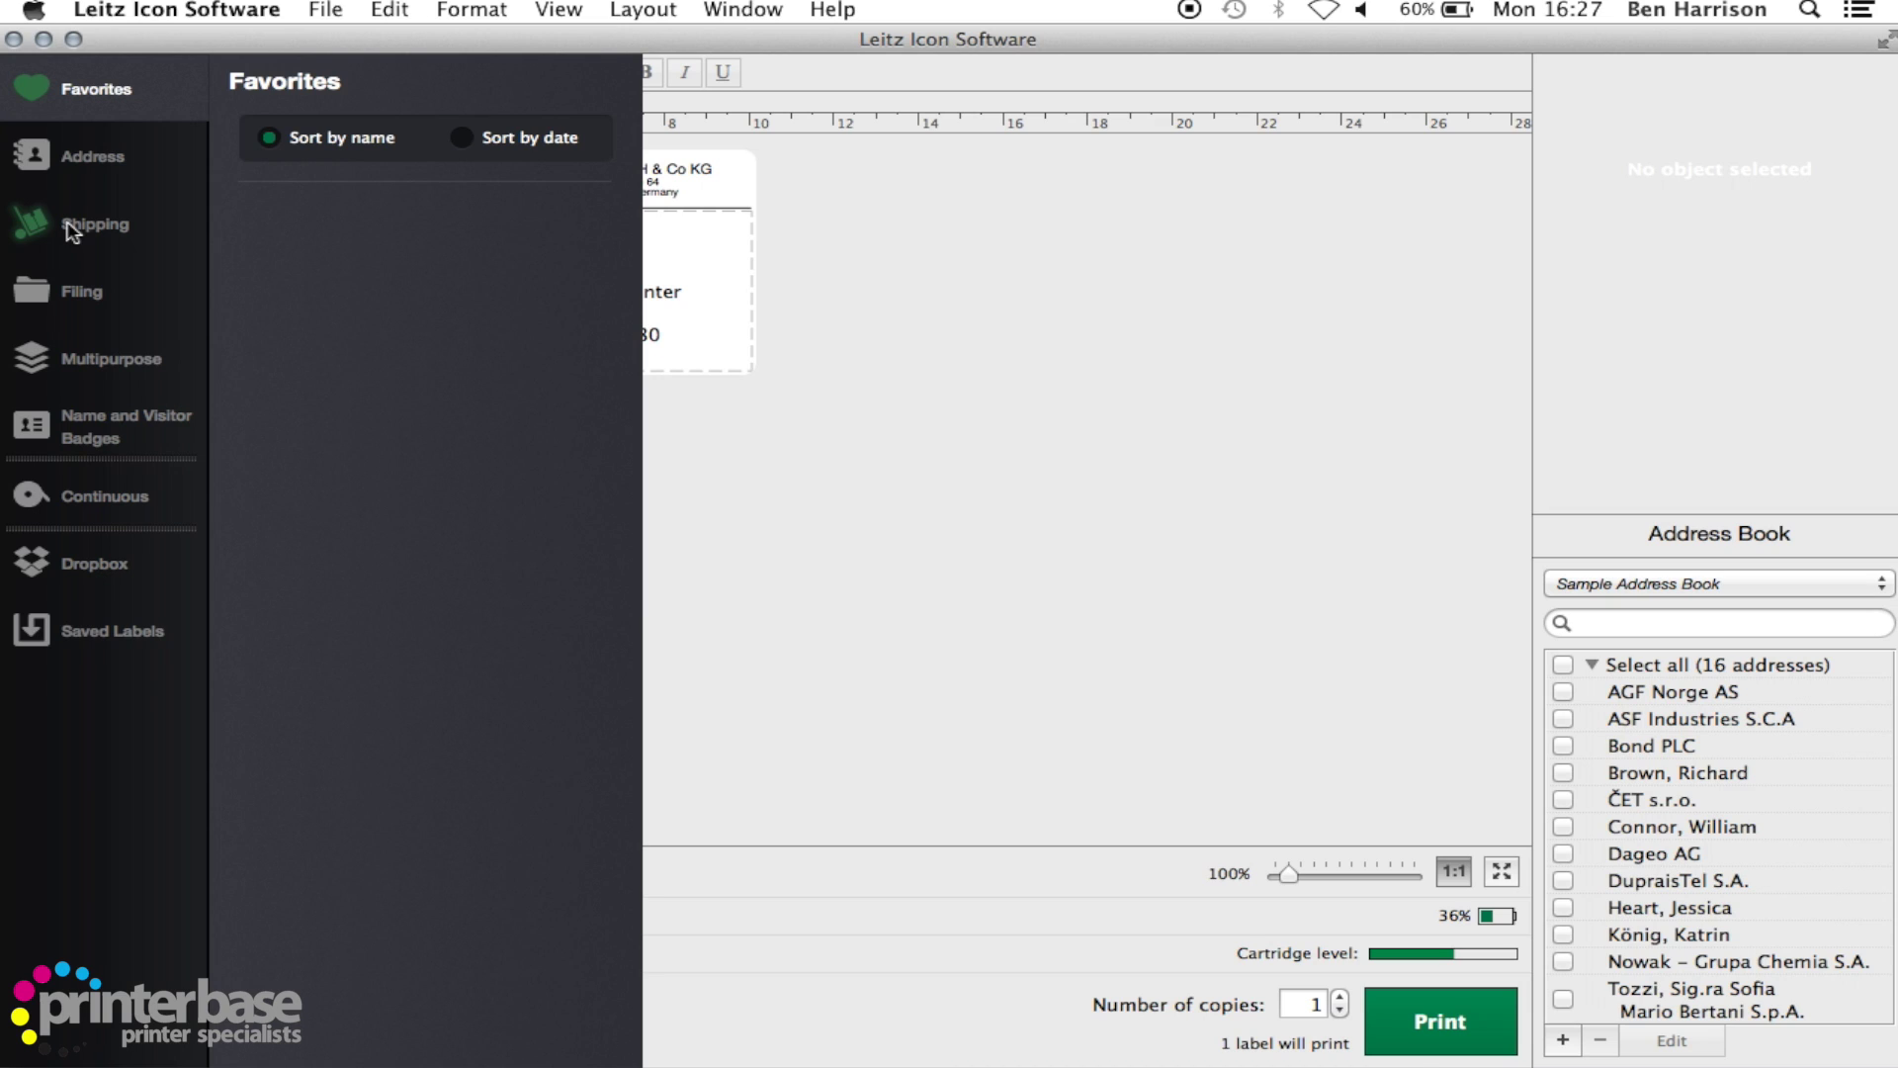
- Review the label sizes and templates in the Address, Shipping, Filing, Multipurpose, Name and Visitor Badges and Continuous categories
click(65, 160)
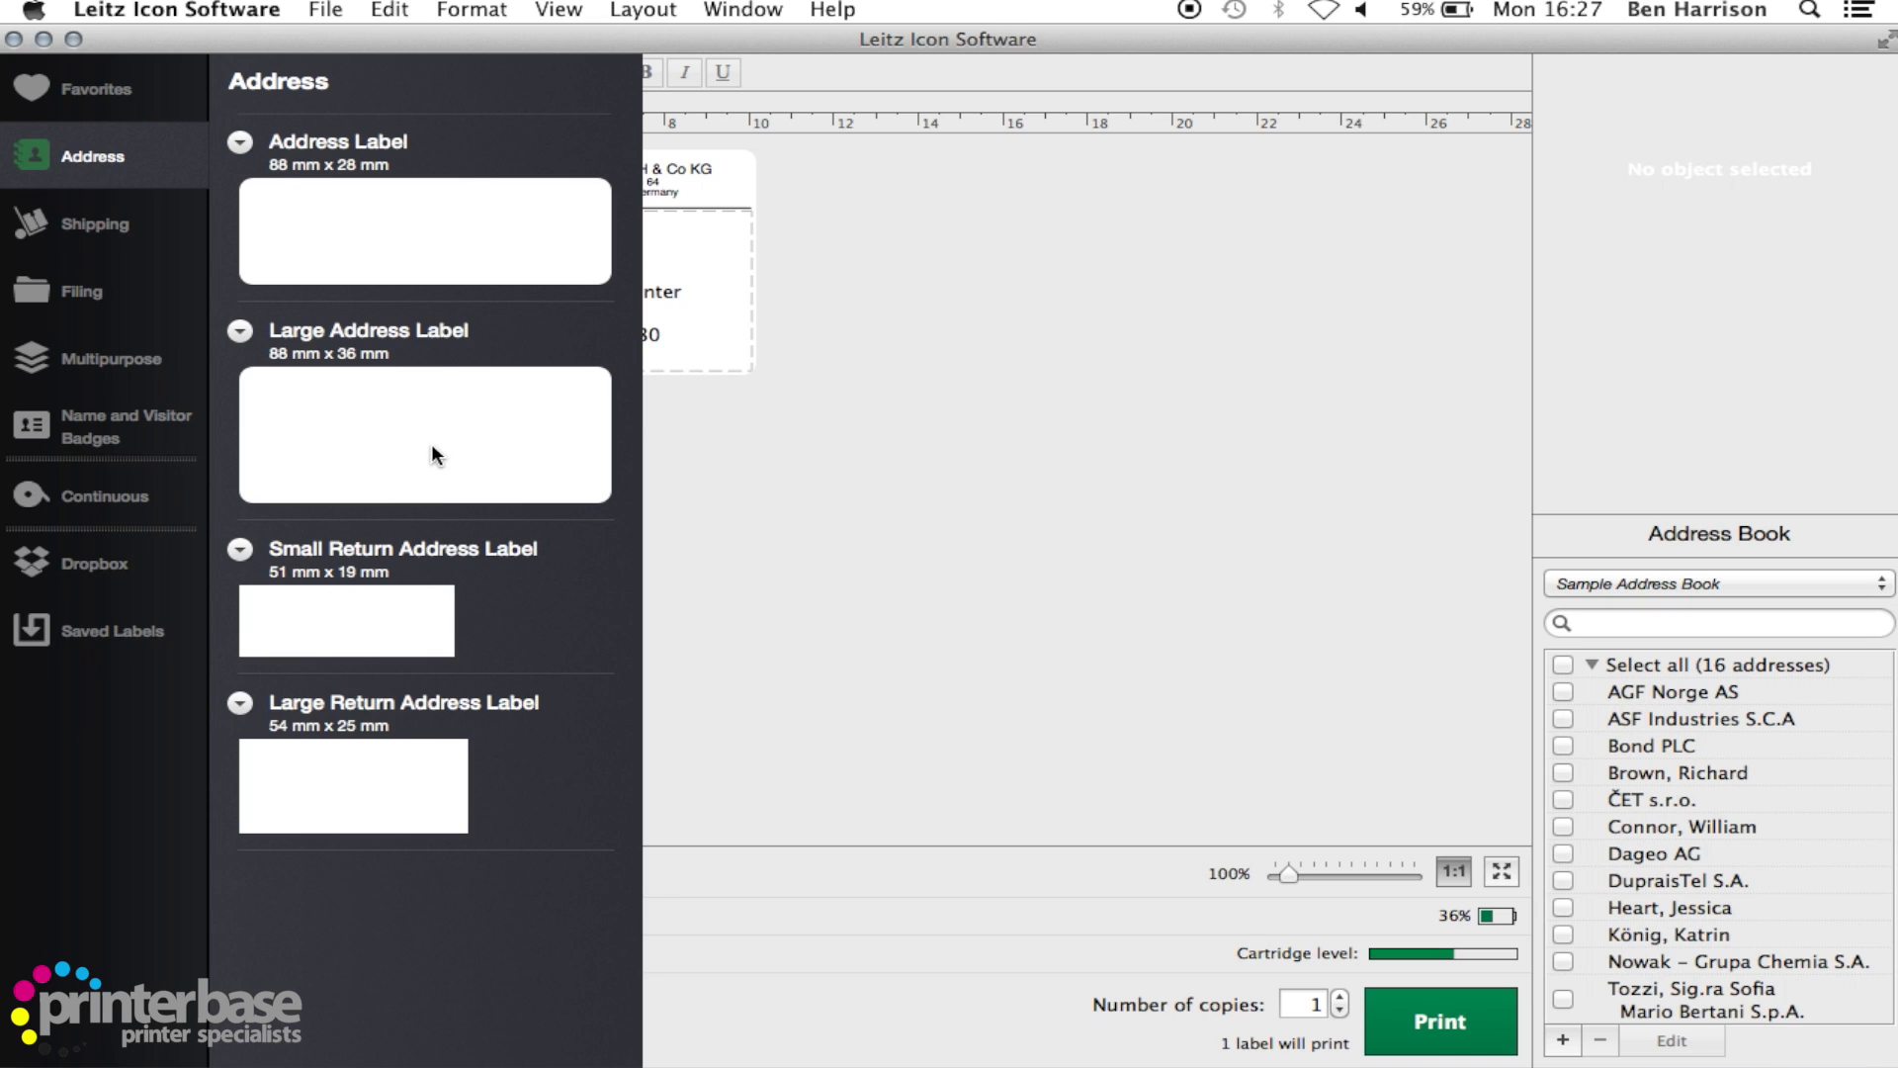
click(415, 407)
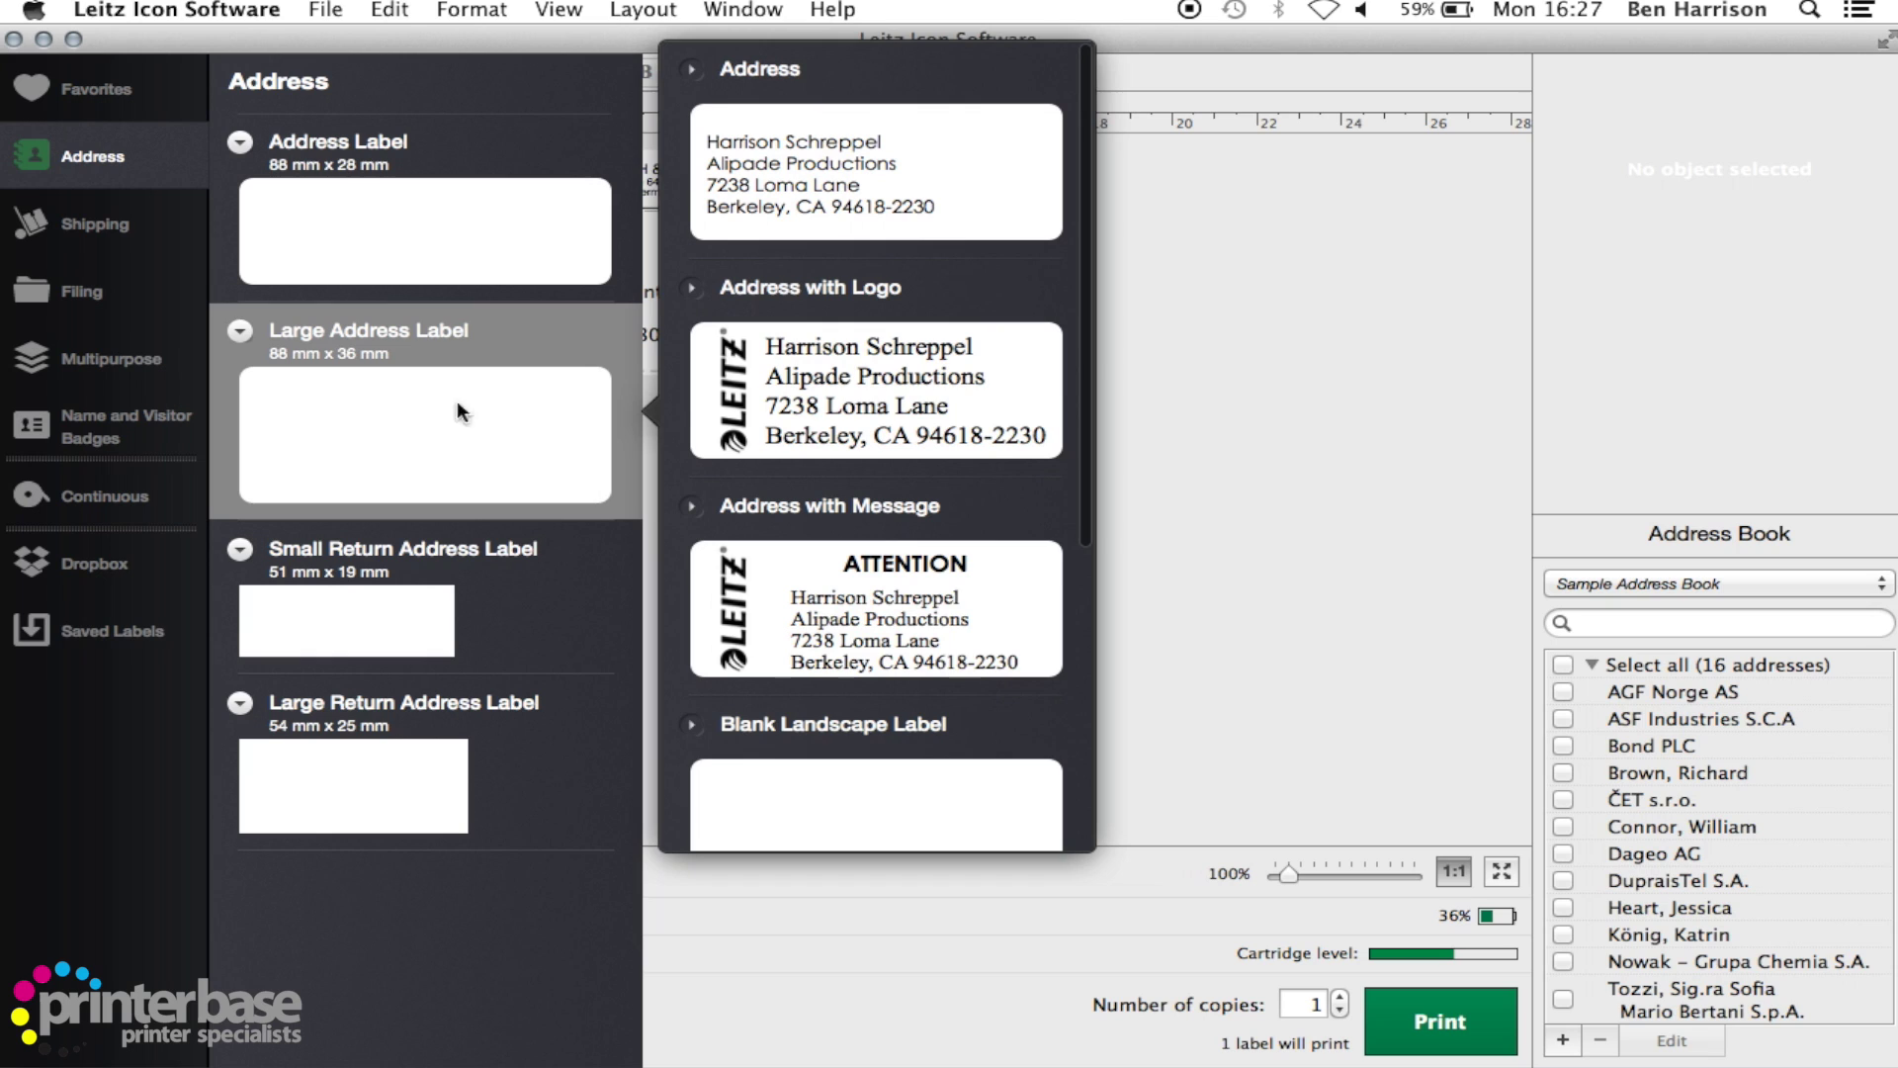
scroll(915, 557, down, 3)
scroll(917, 558, down, 1)
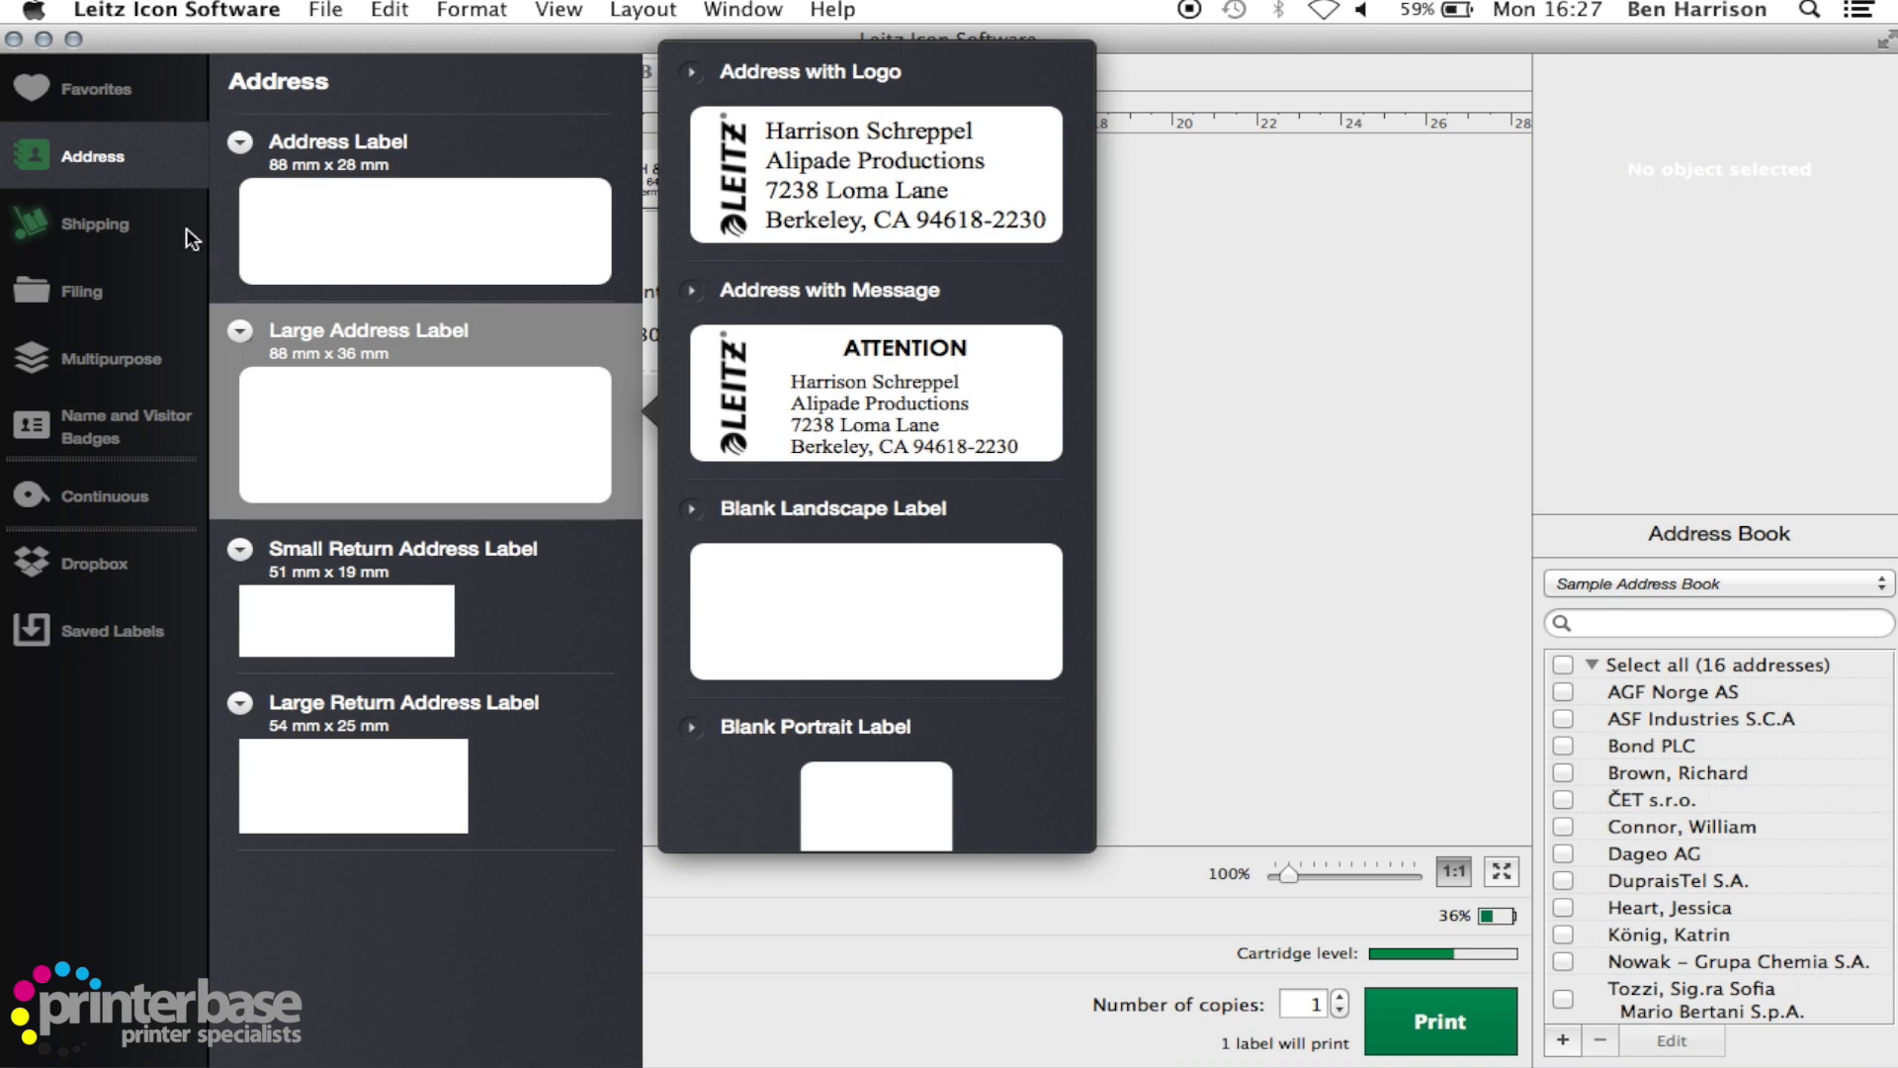
click(114, 219)
click(102, 290)
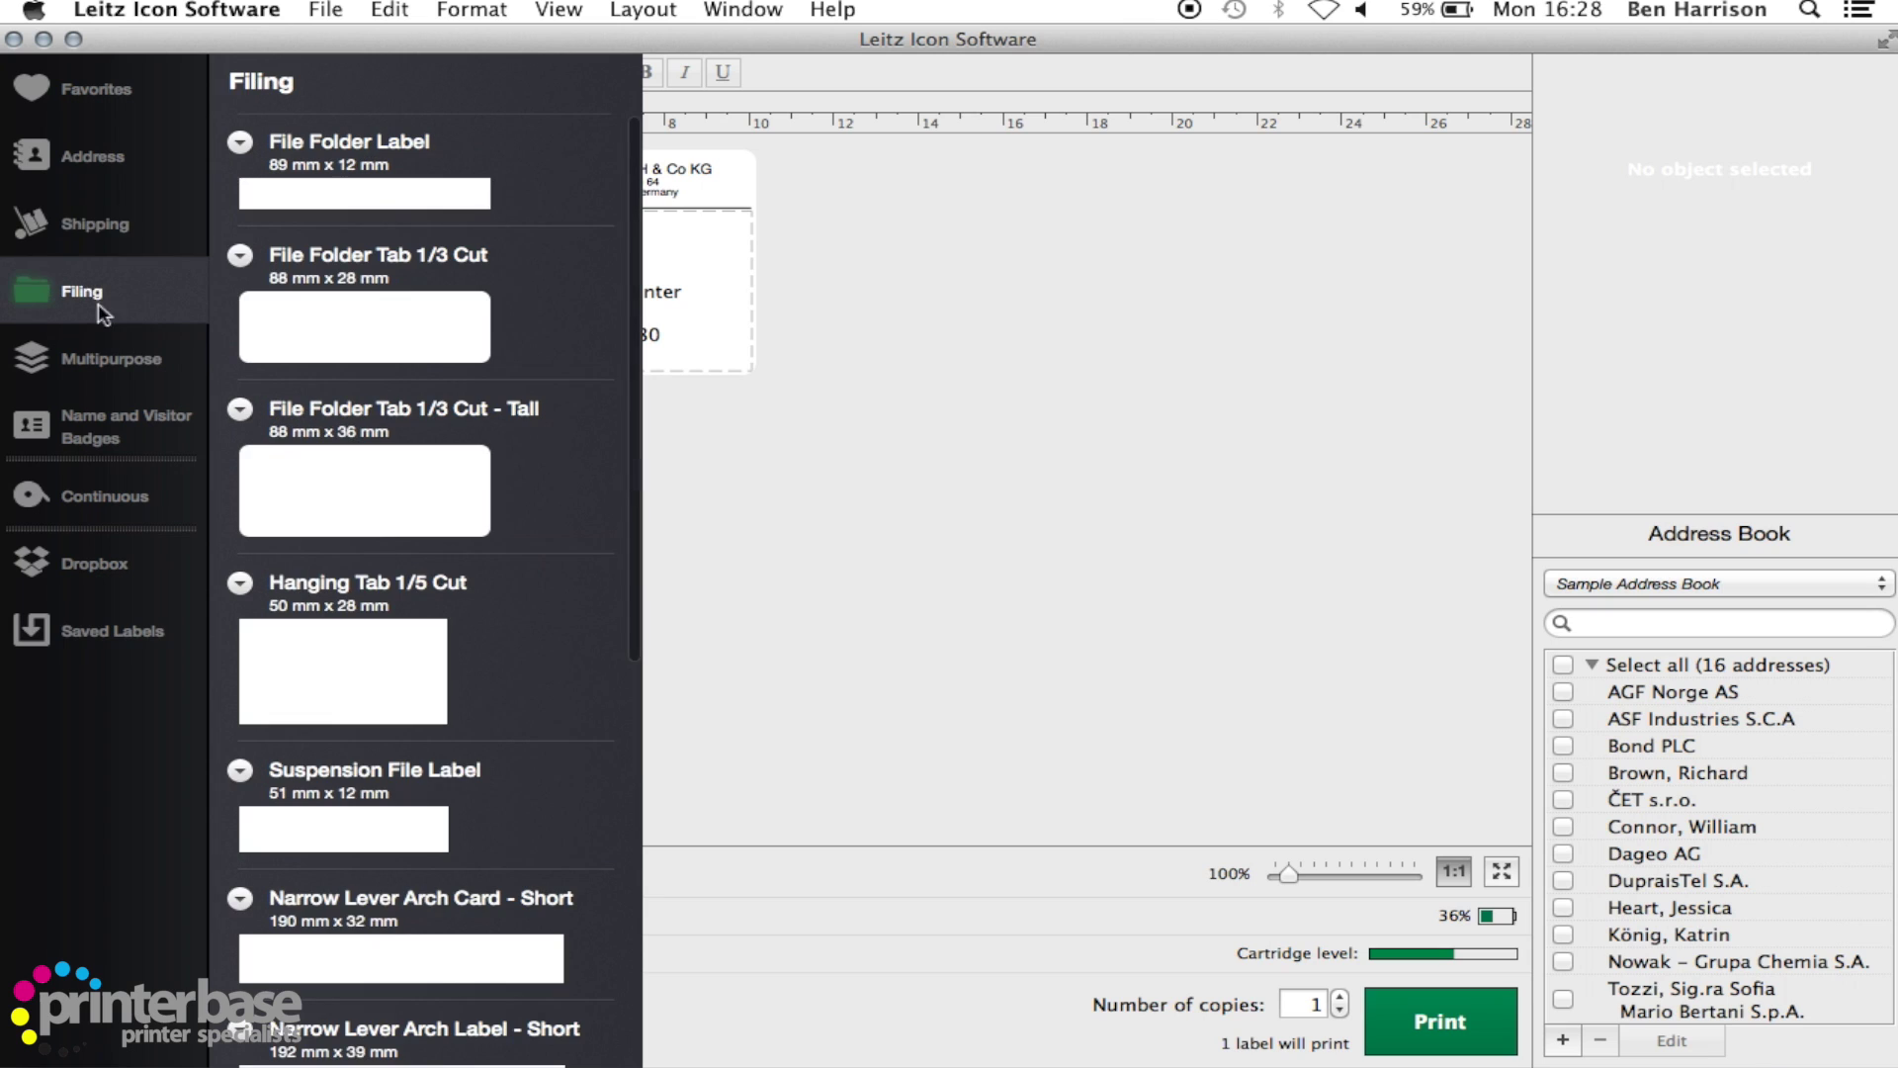
click(99, 358)
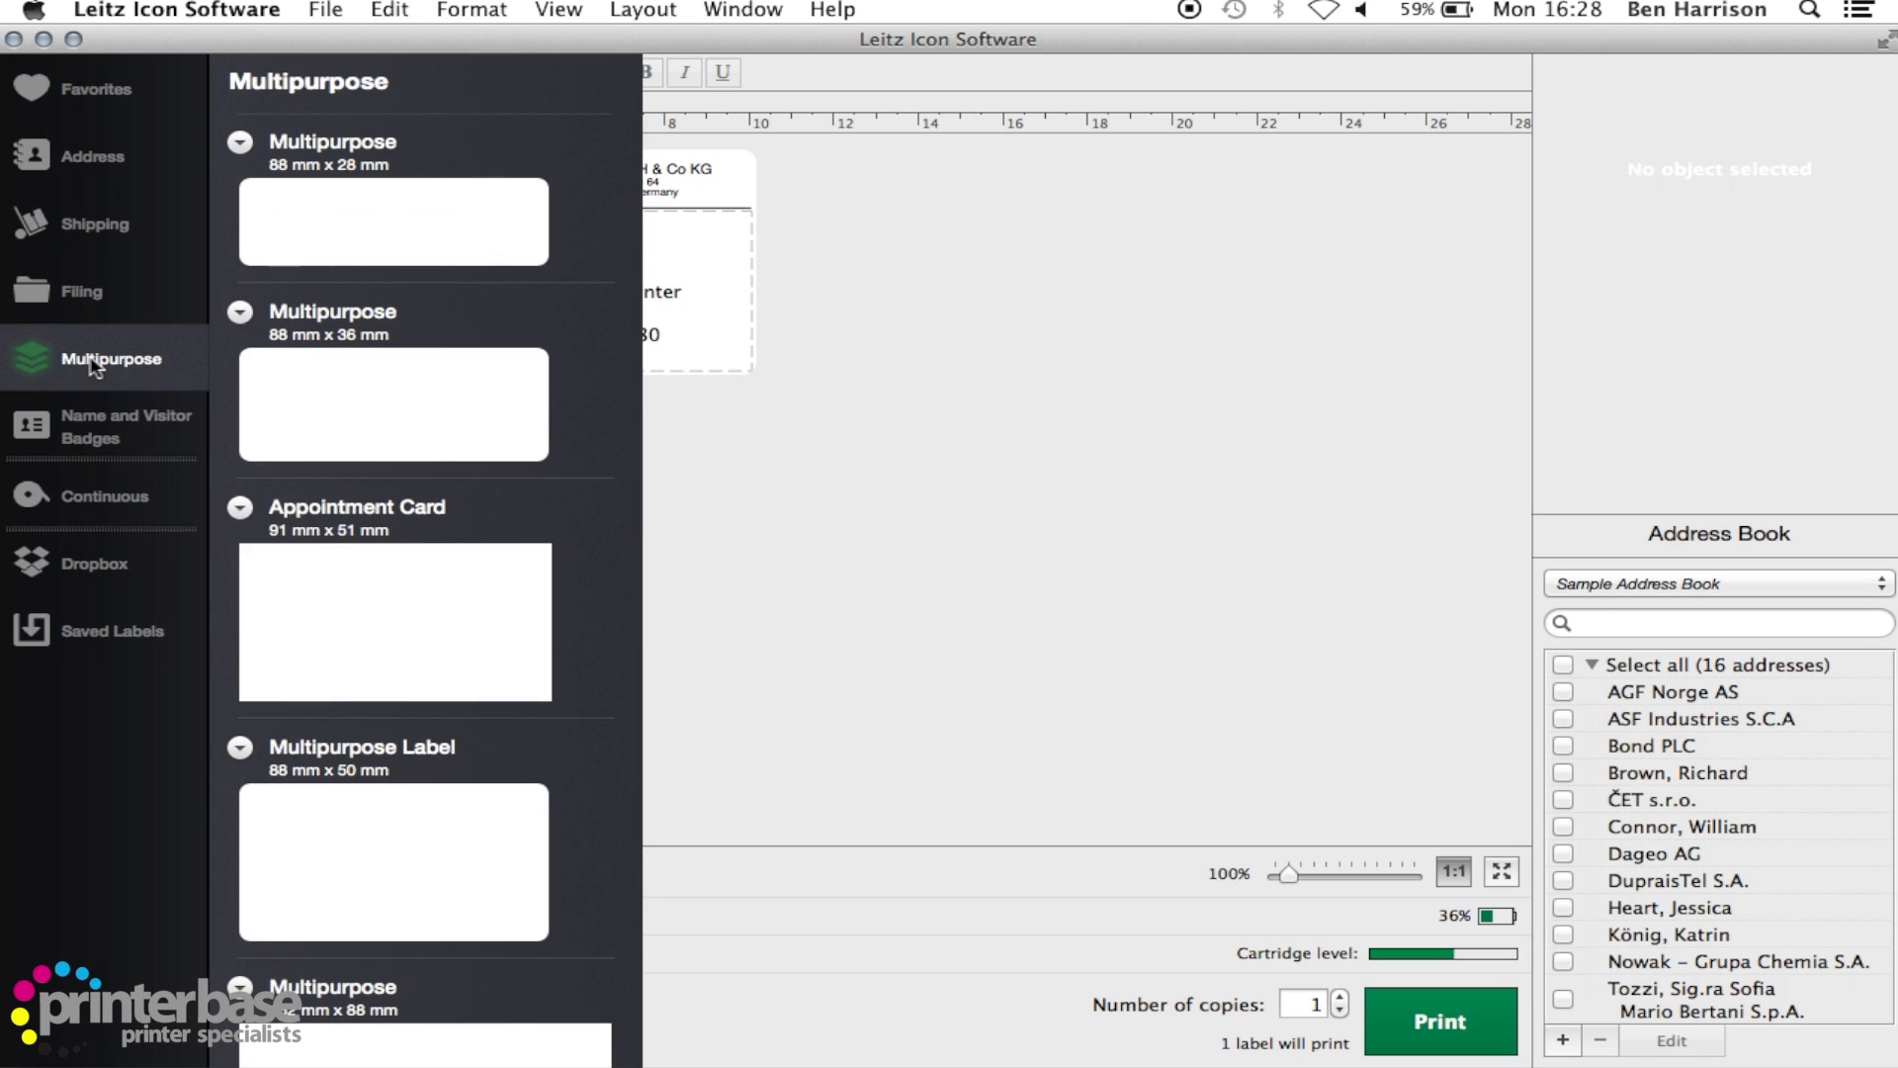
click(108, 439)
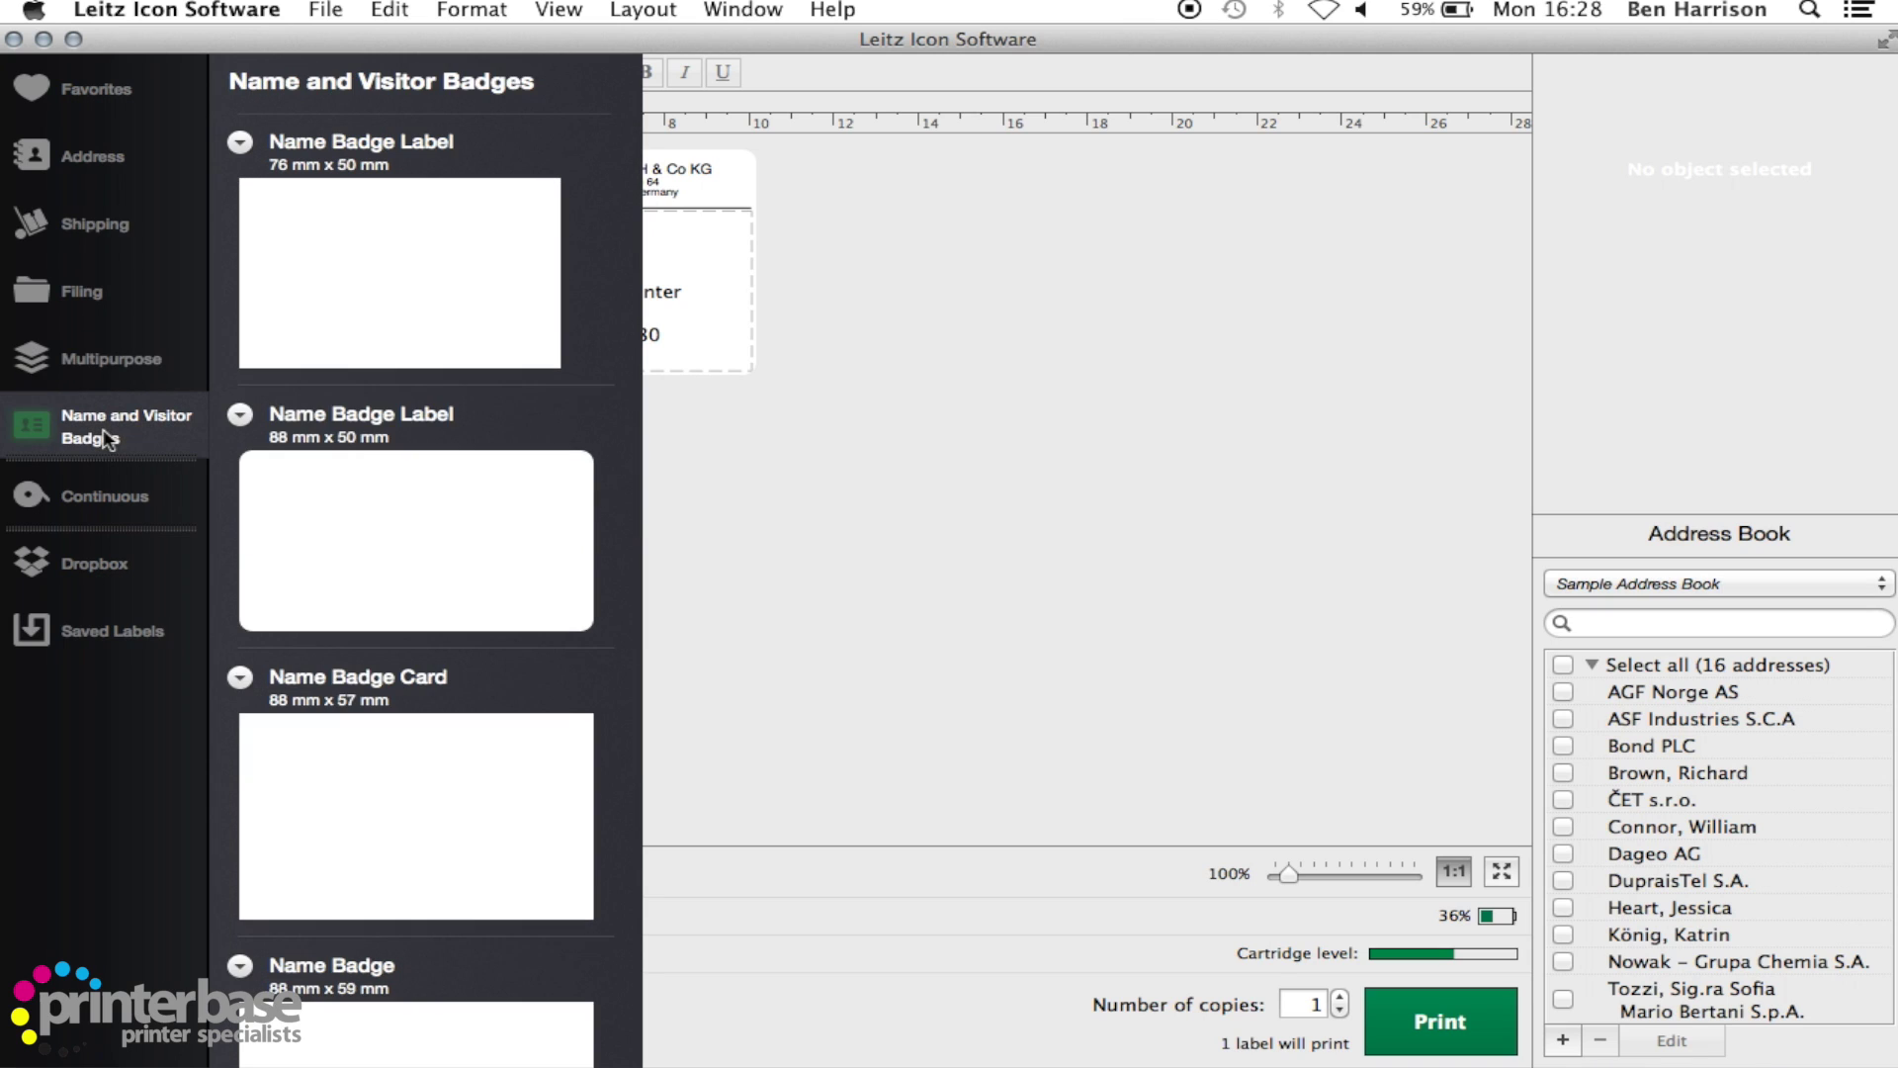
click(115, 515)
click(323, 490)
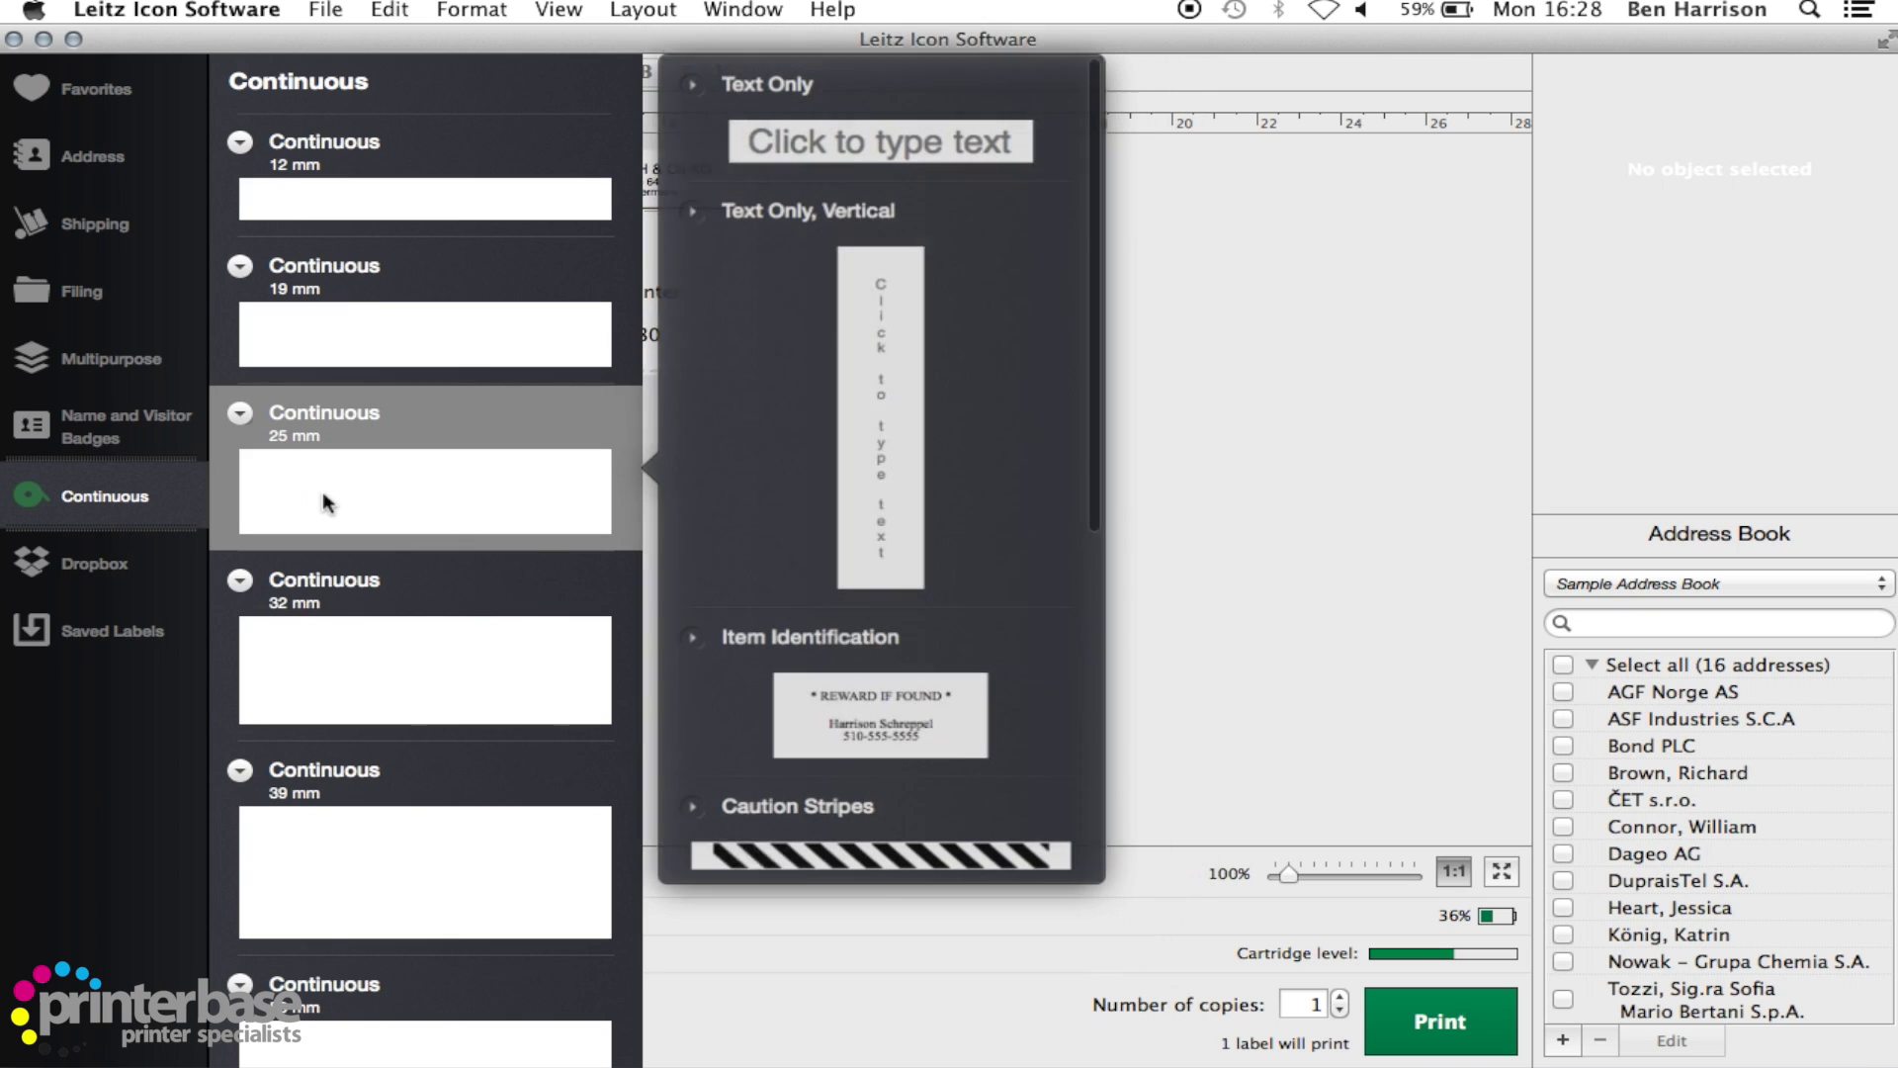
scroll(875, 684, down, 5)
scroll(875, 685, up, 5)
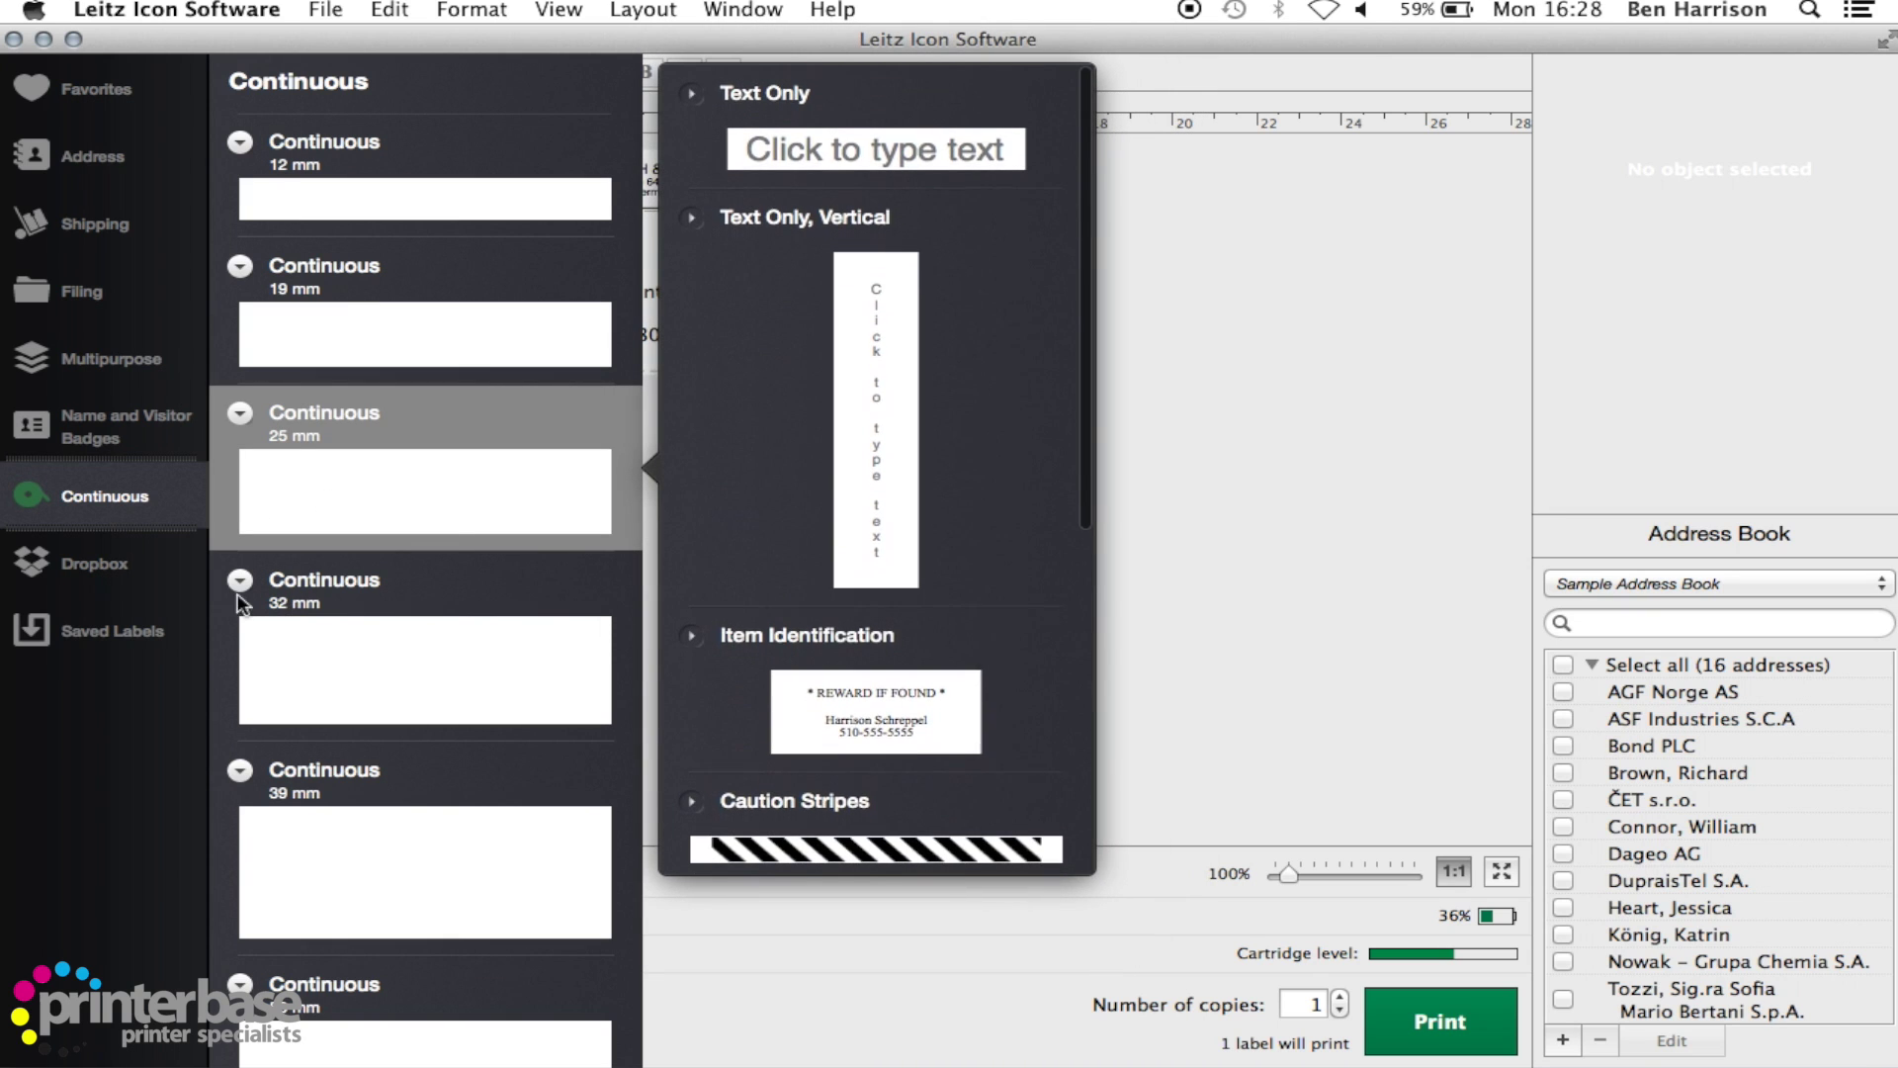
click(134, 565)
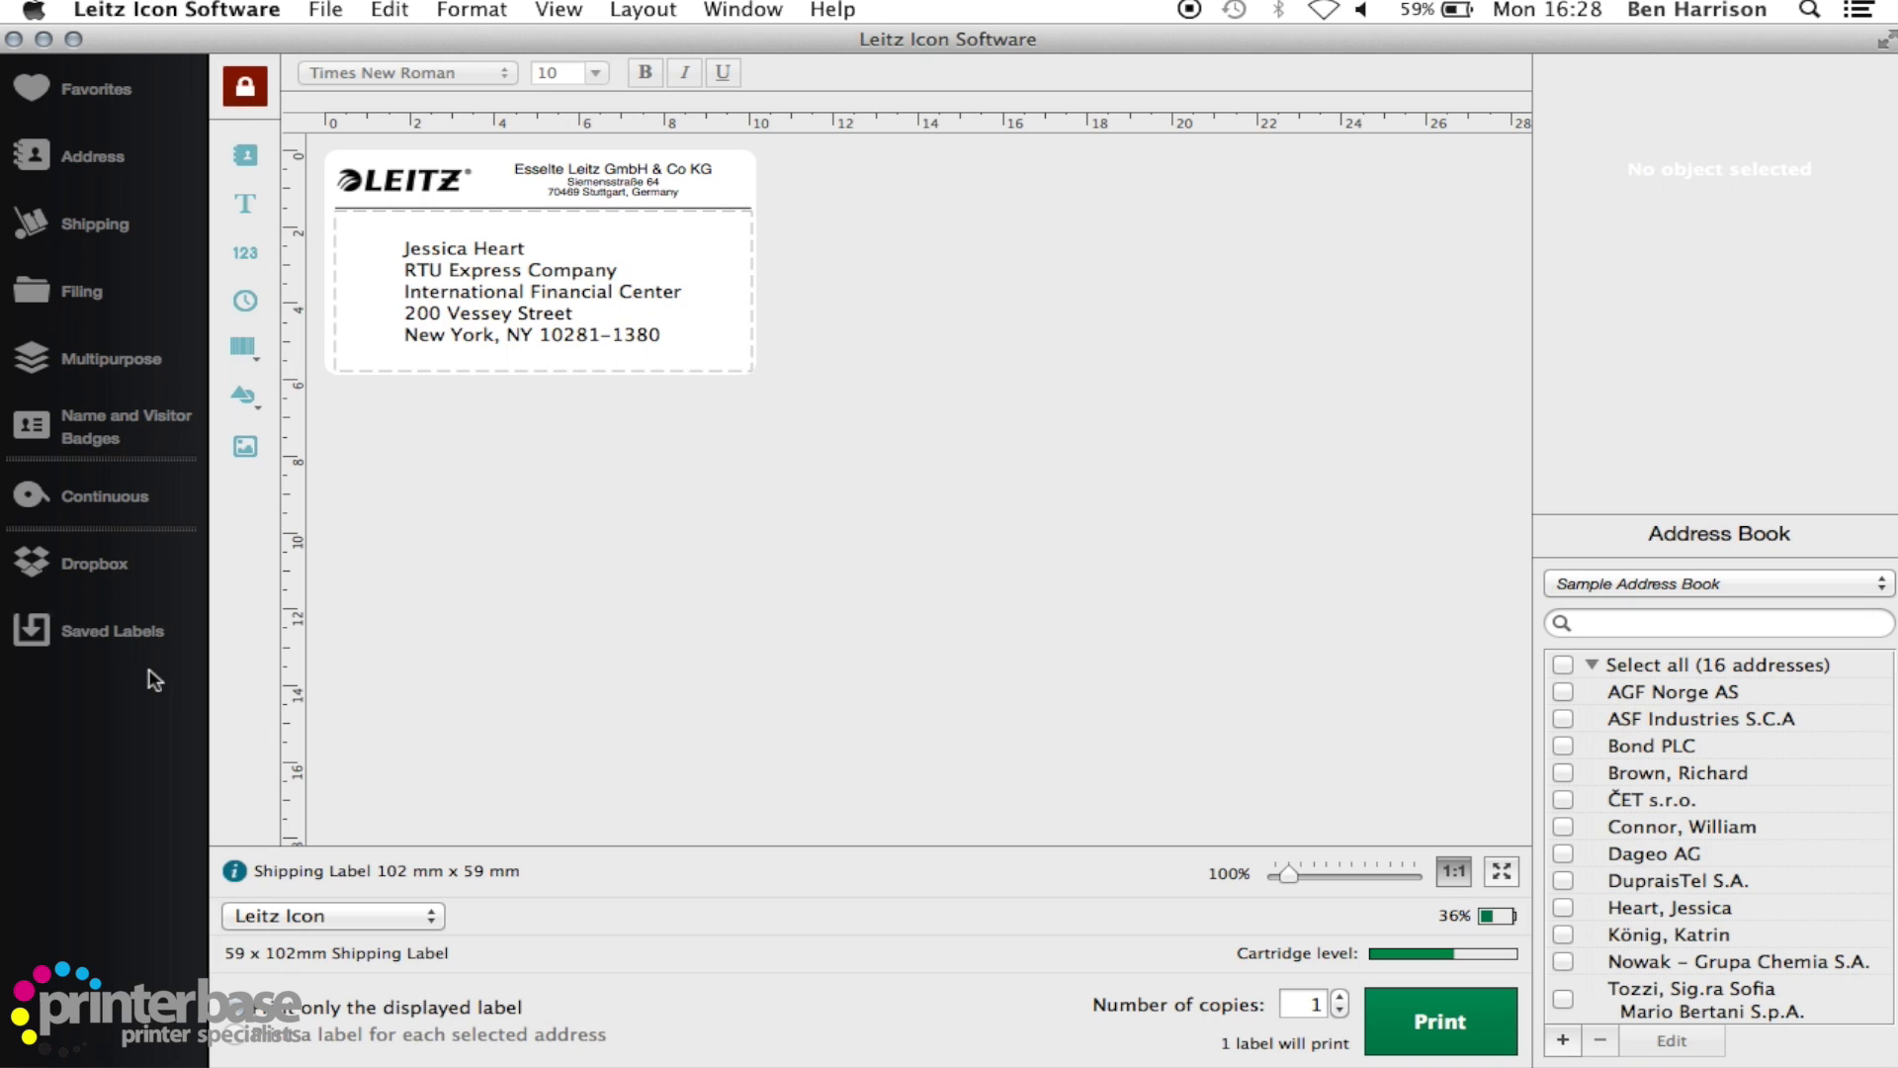
- Create a 102 mm x 59 mm Shipping Label from the Shipping with Logo template and fit it to the window
click(96, 225)
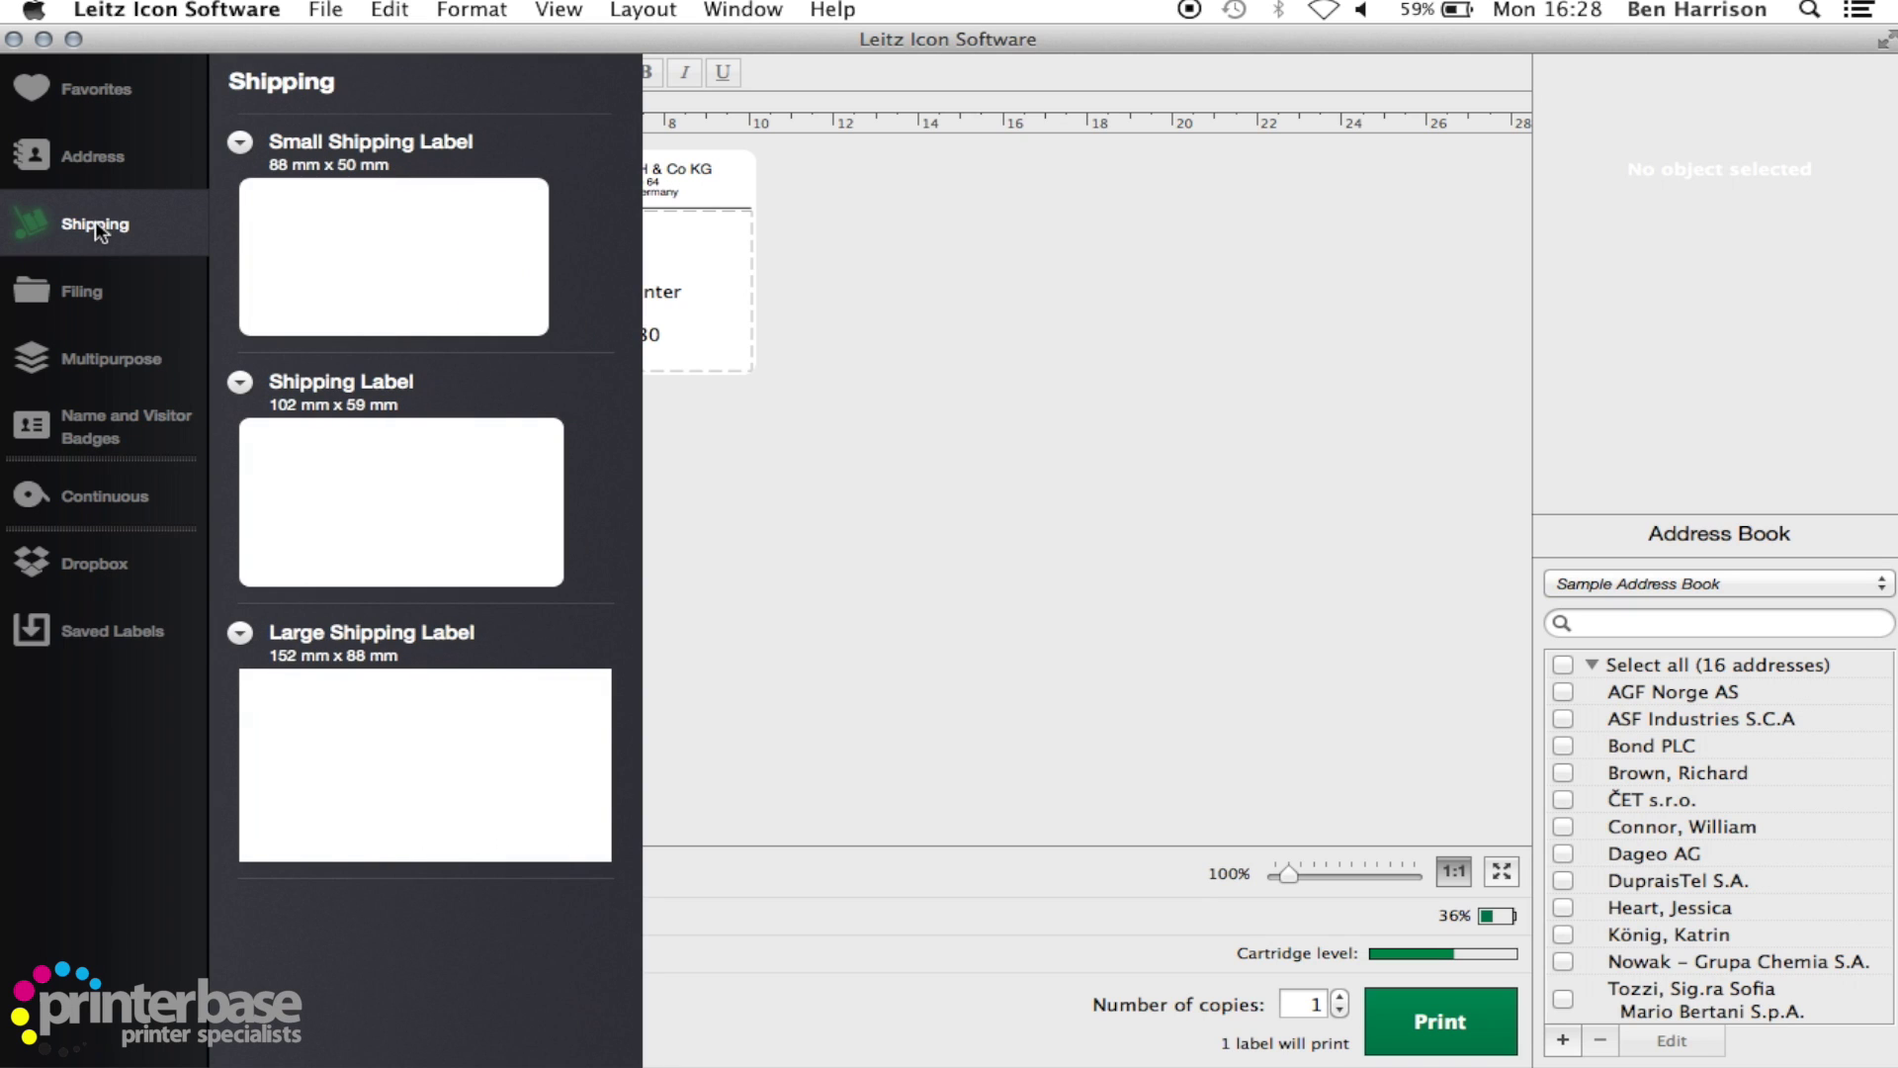
click(423, 488)
scroll(870, 613, down, 3)
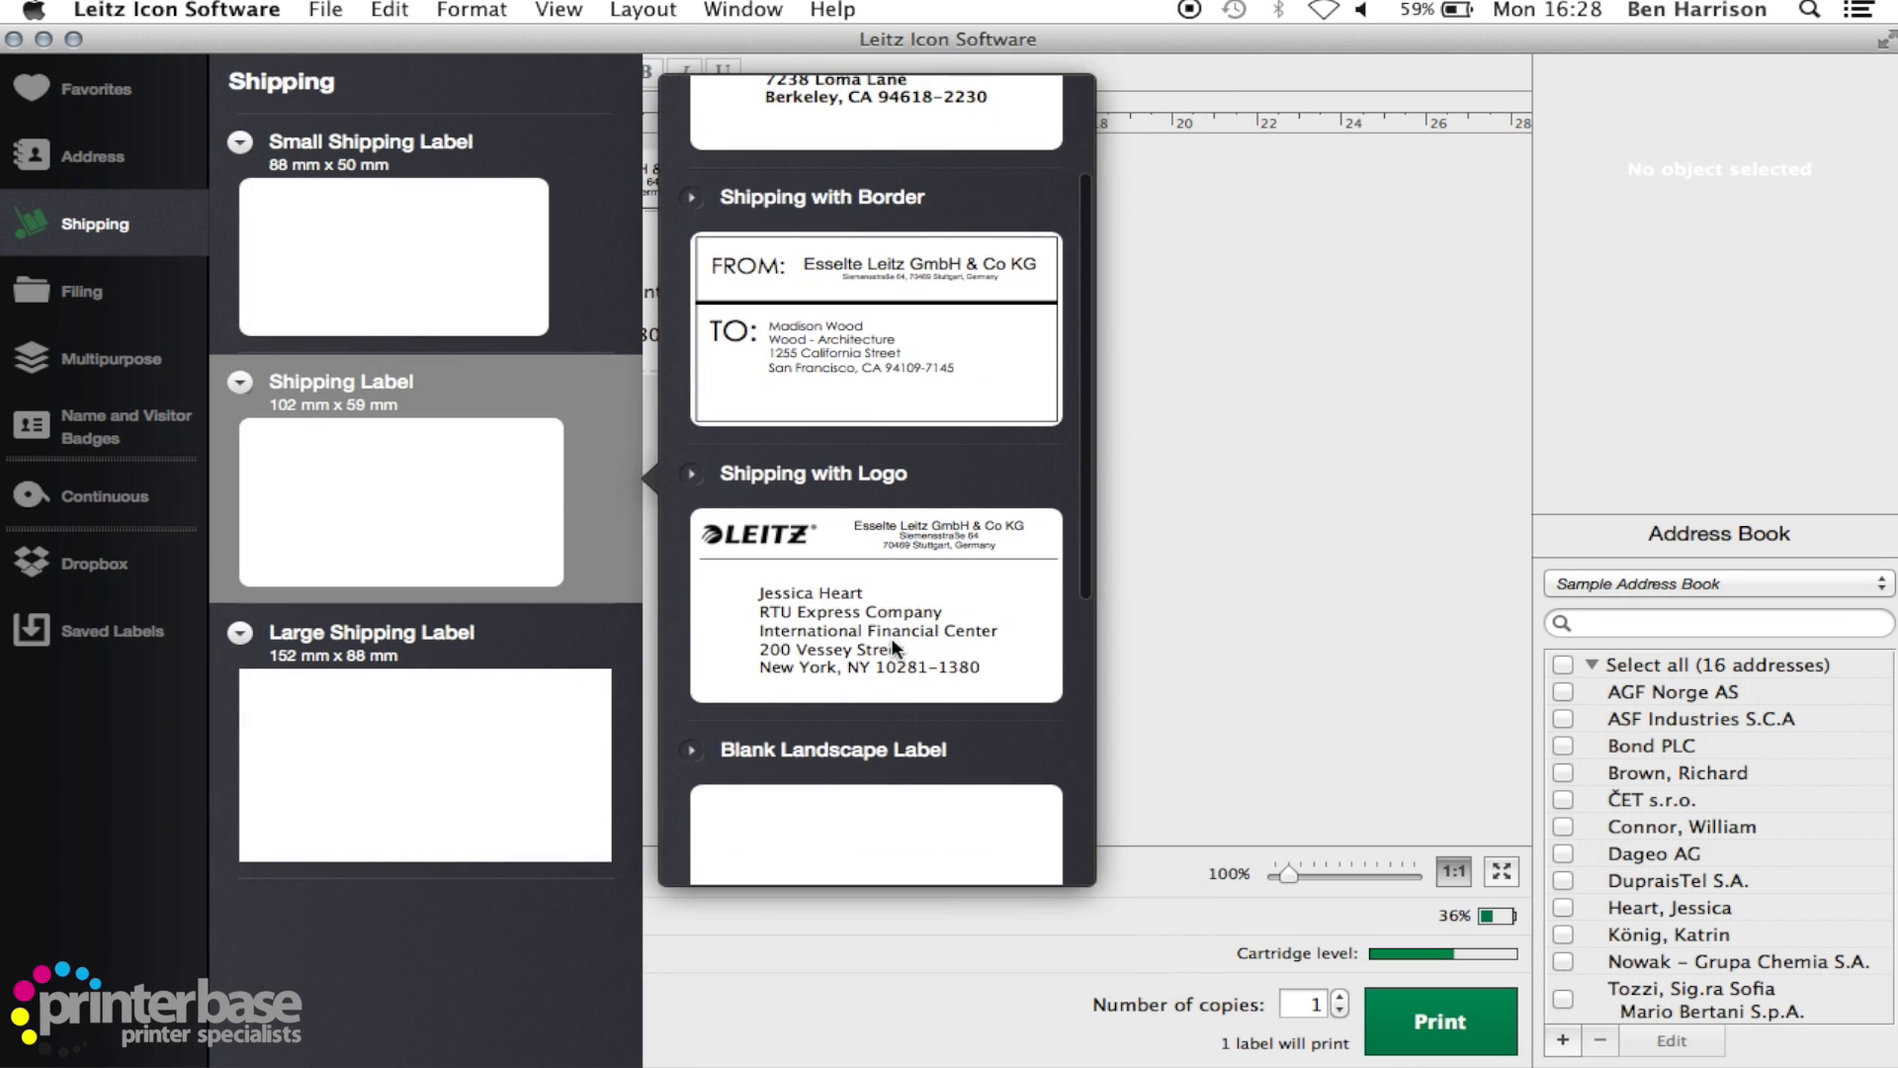
click(892, 637)
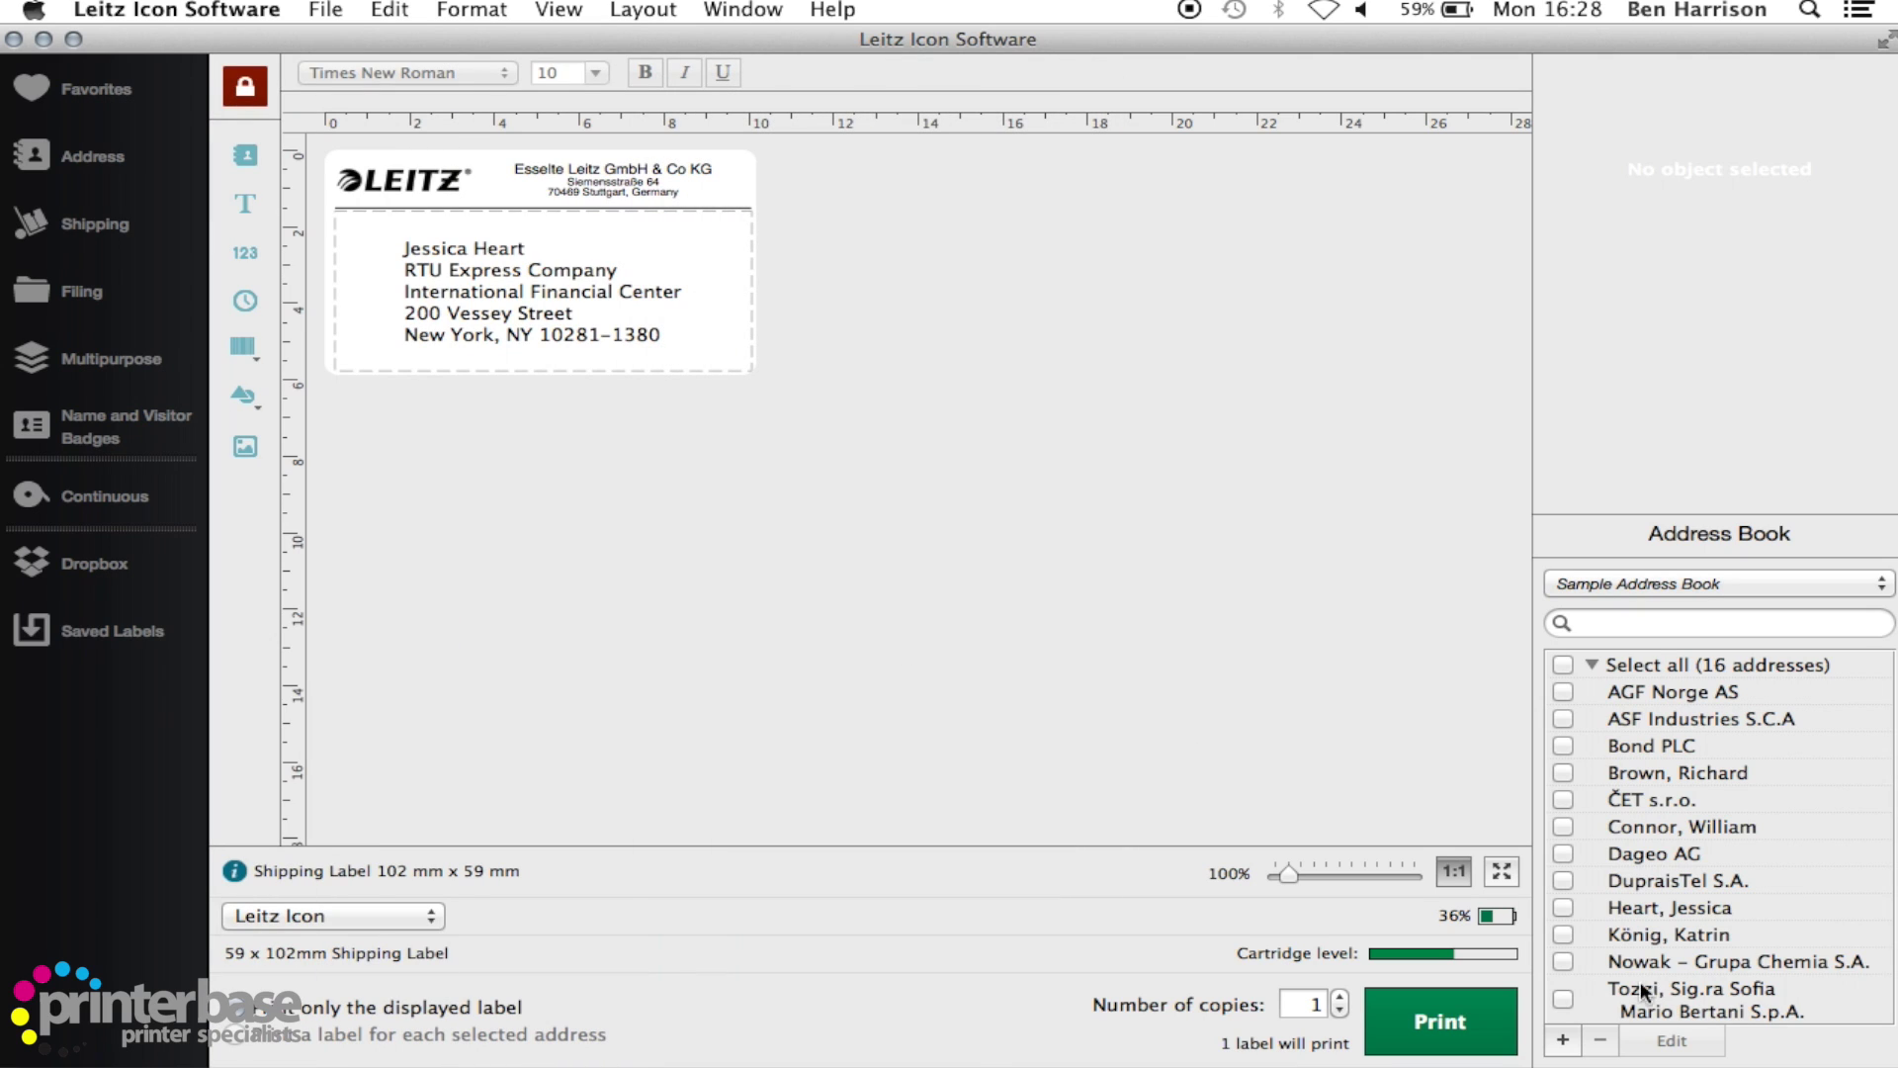
click(1501, 870)
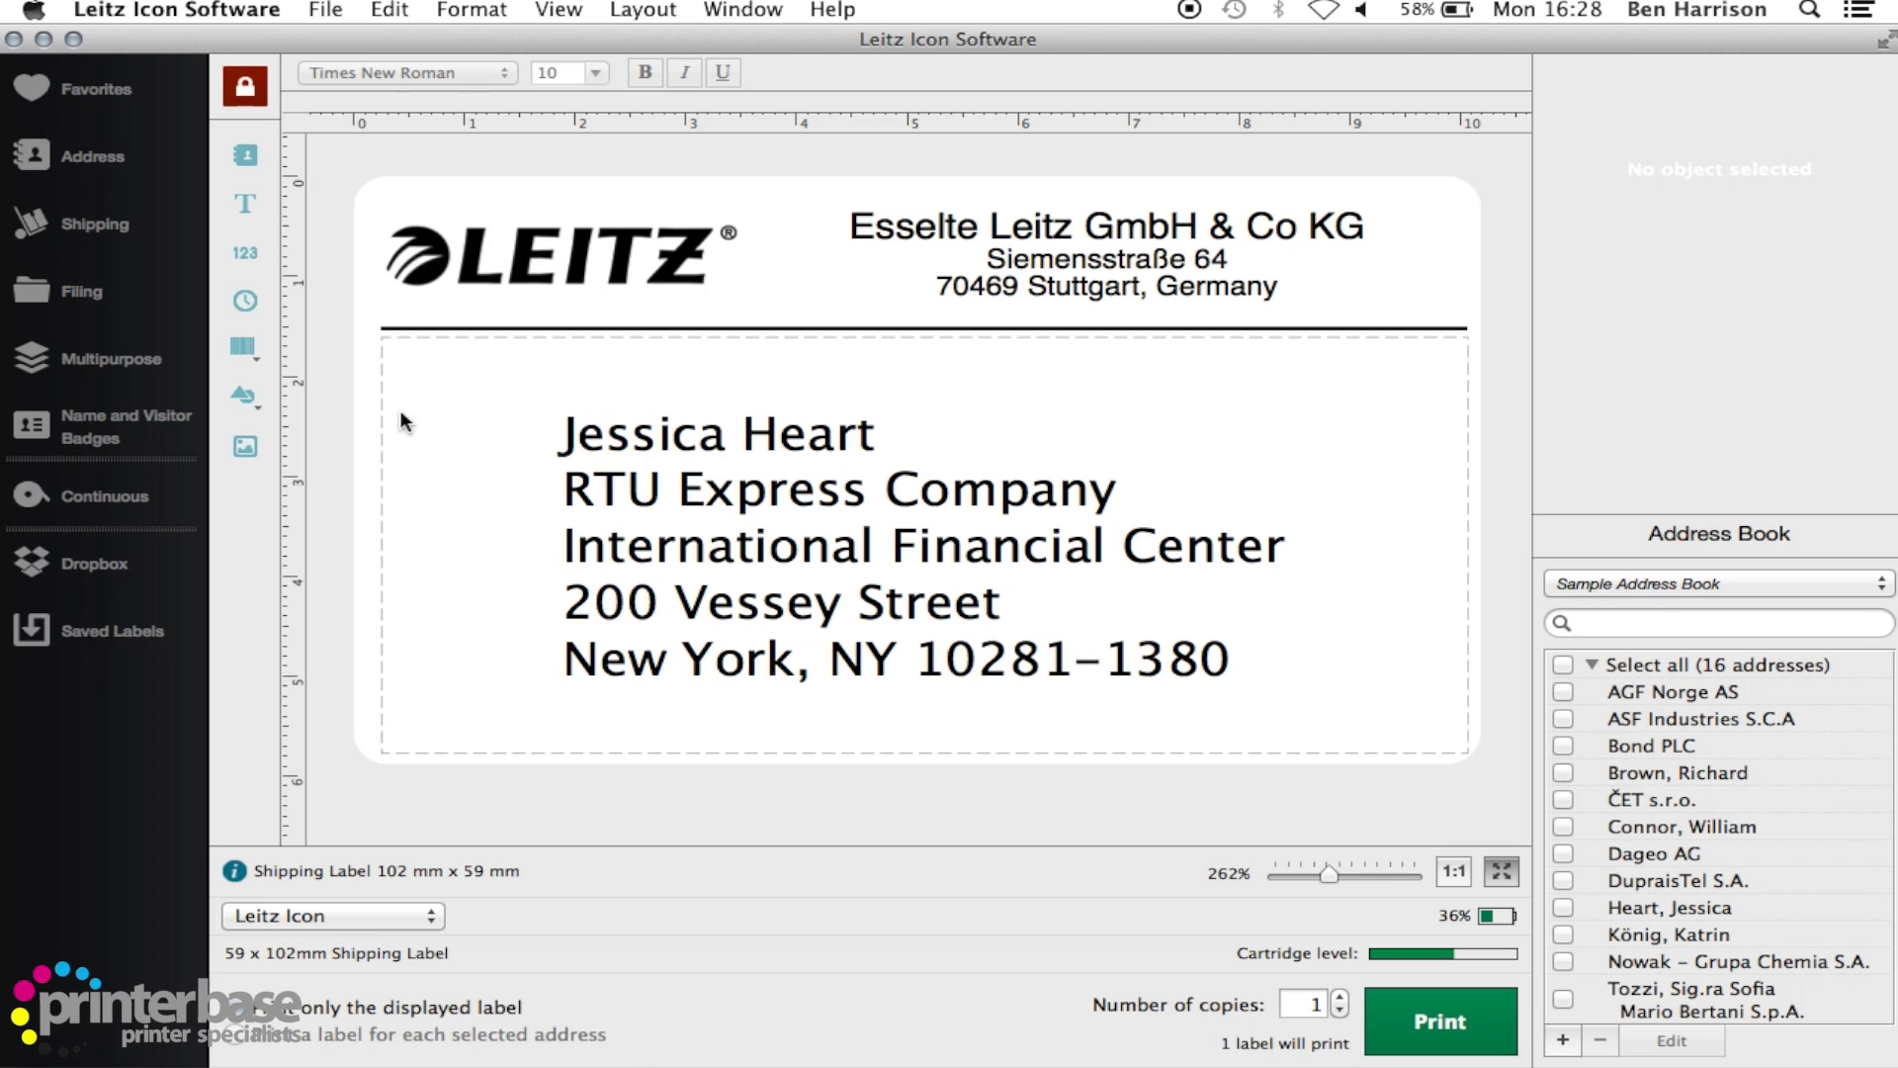
- Unlock the label layout and lock it again
click(244, 102)
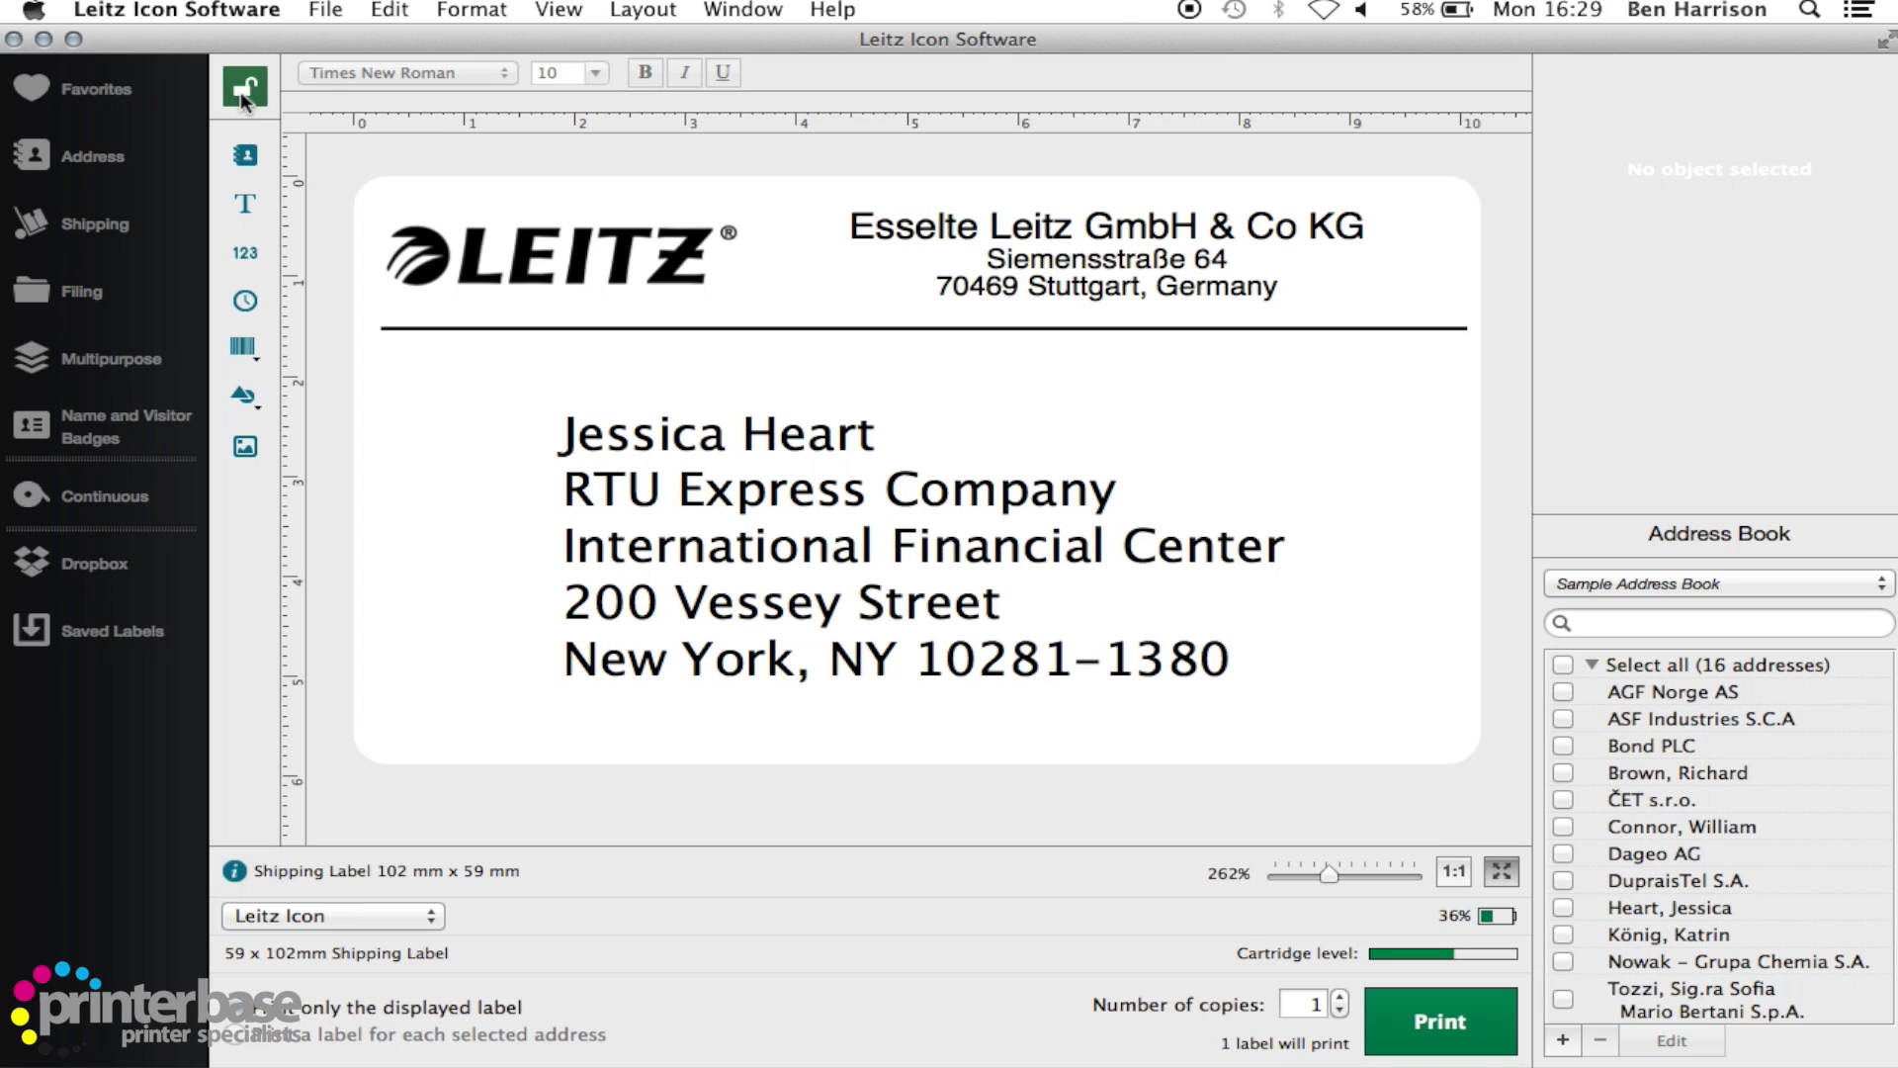
click(242, 99)
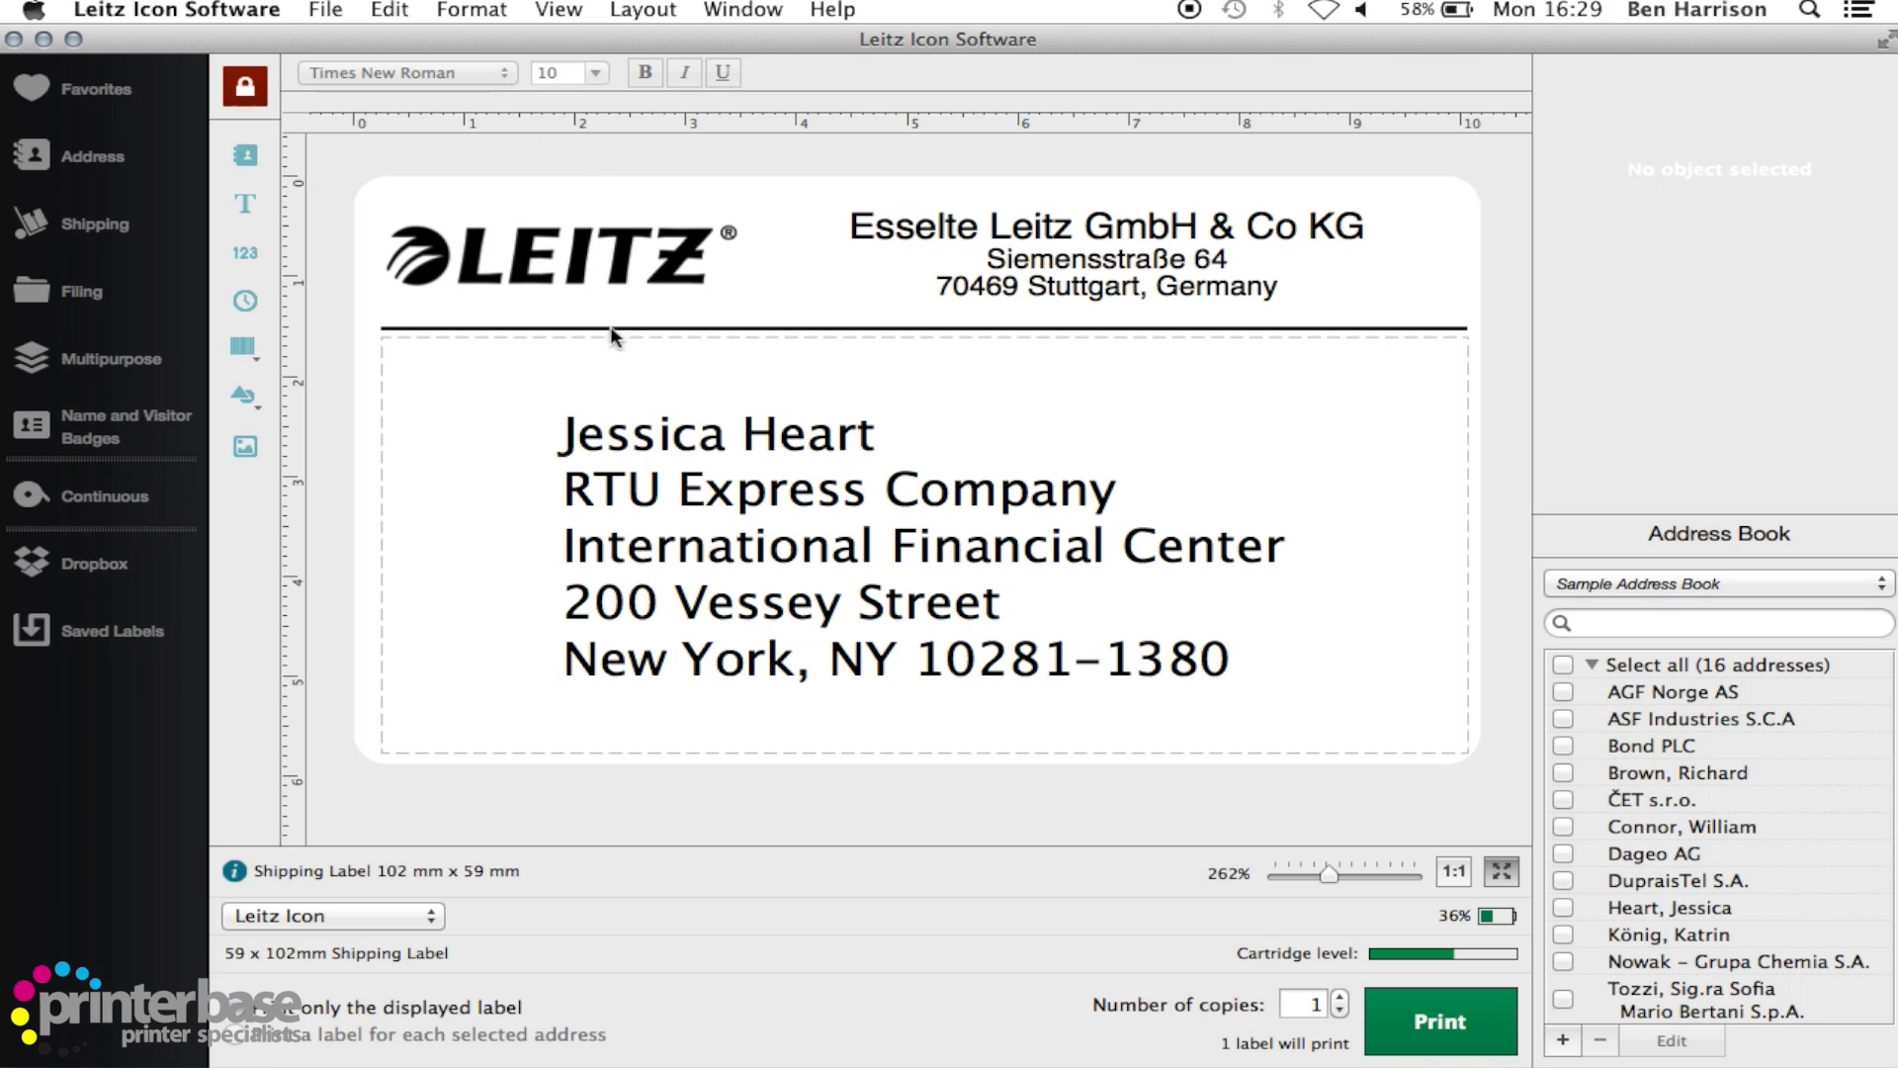
- Start replacing the header logo, review the Clip art, Camera and Screen grab image sources, and choose File as the source
click(581, 257)
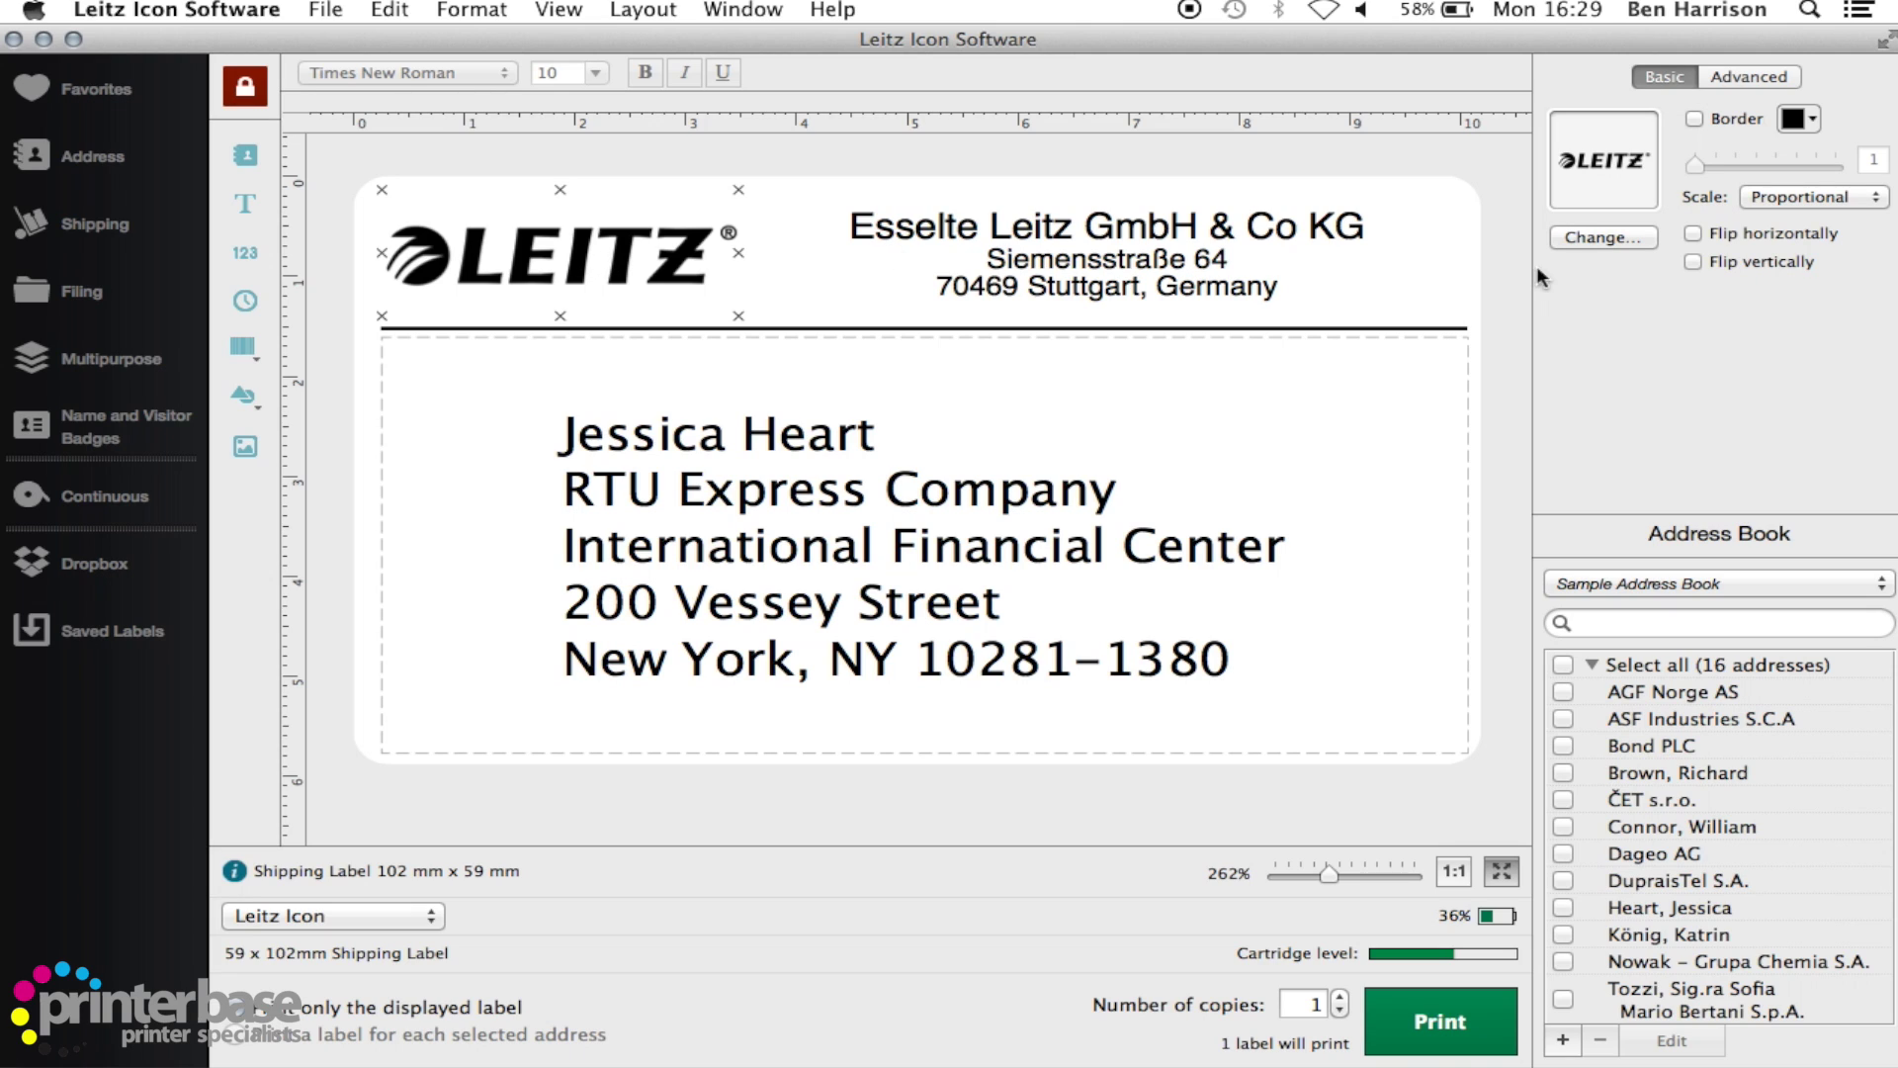
click(1616, 239)
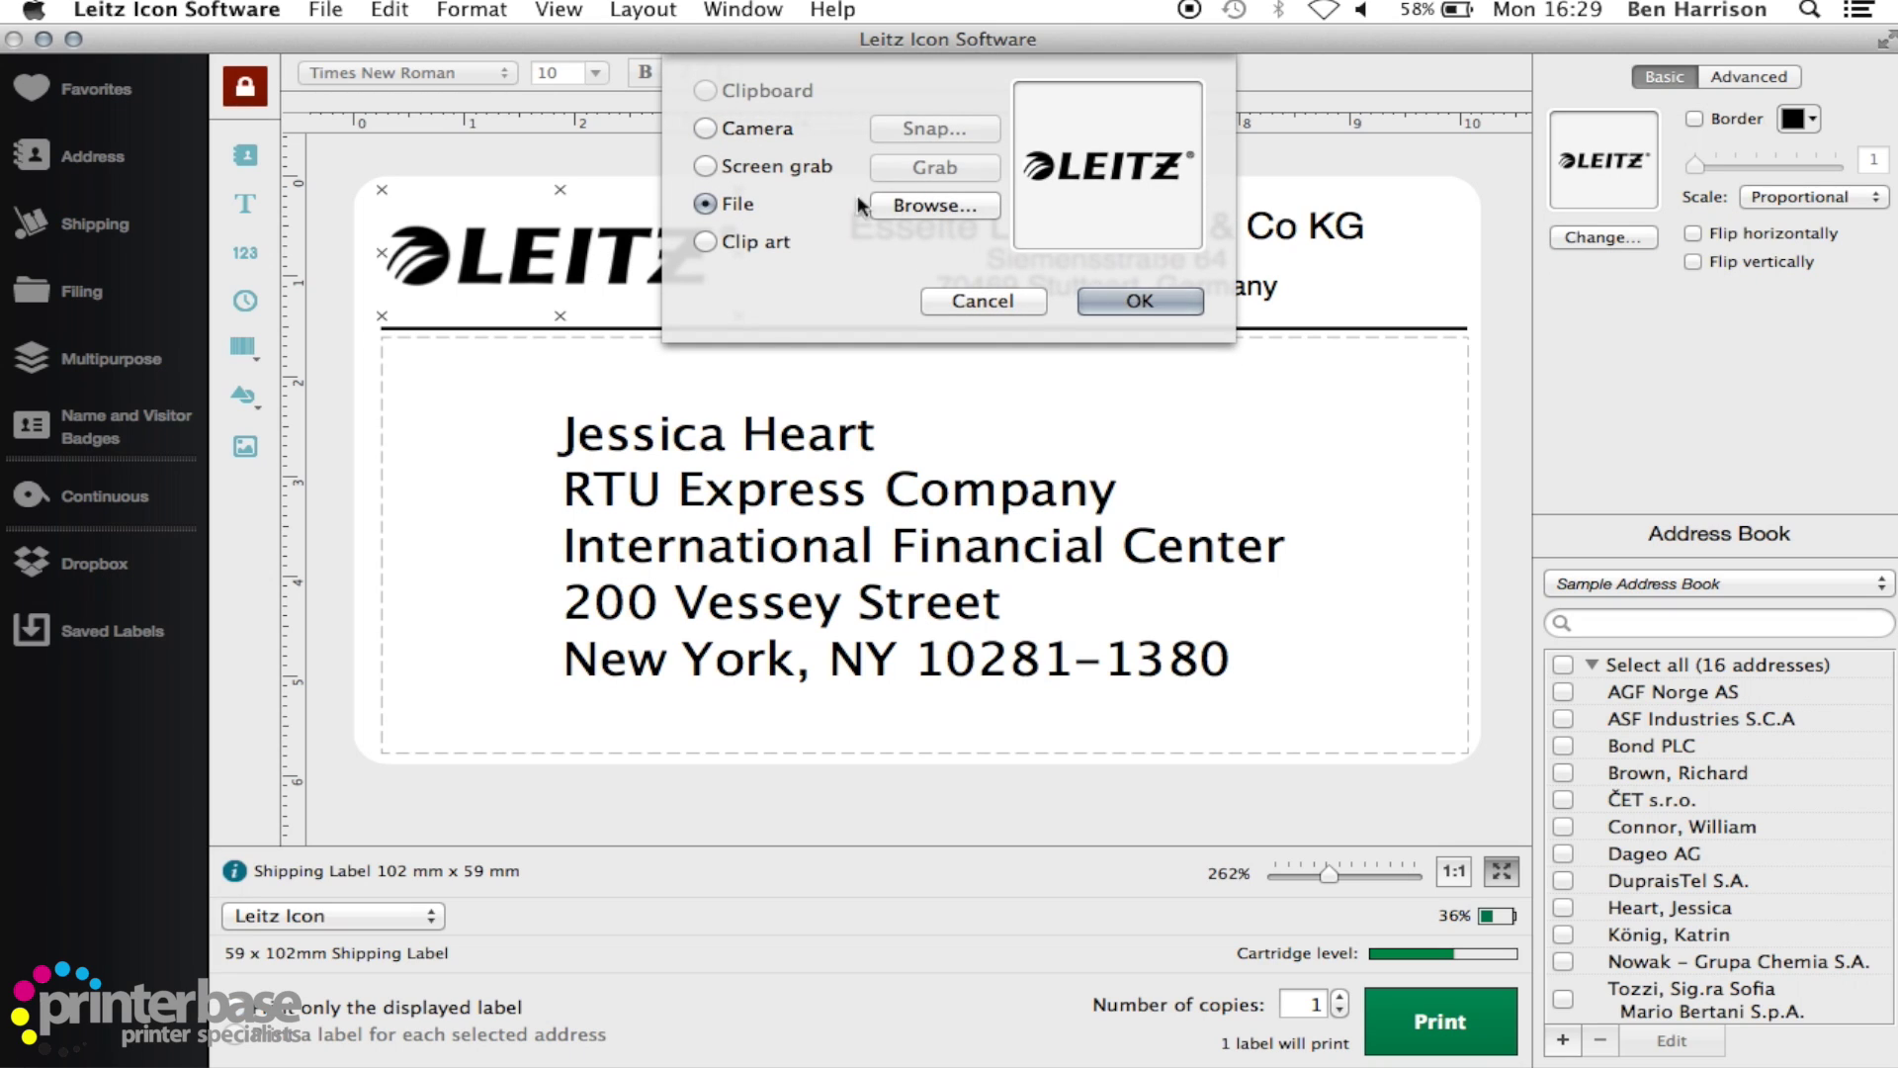
click(706, 240)
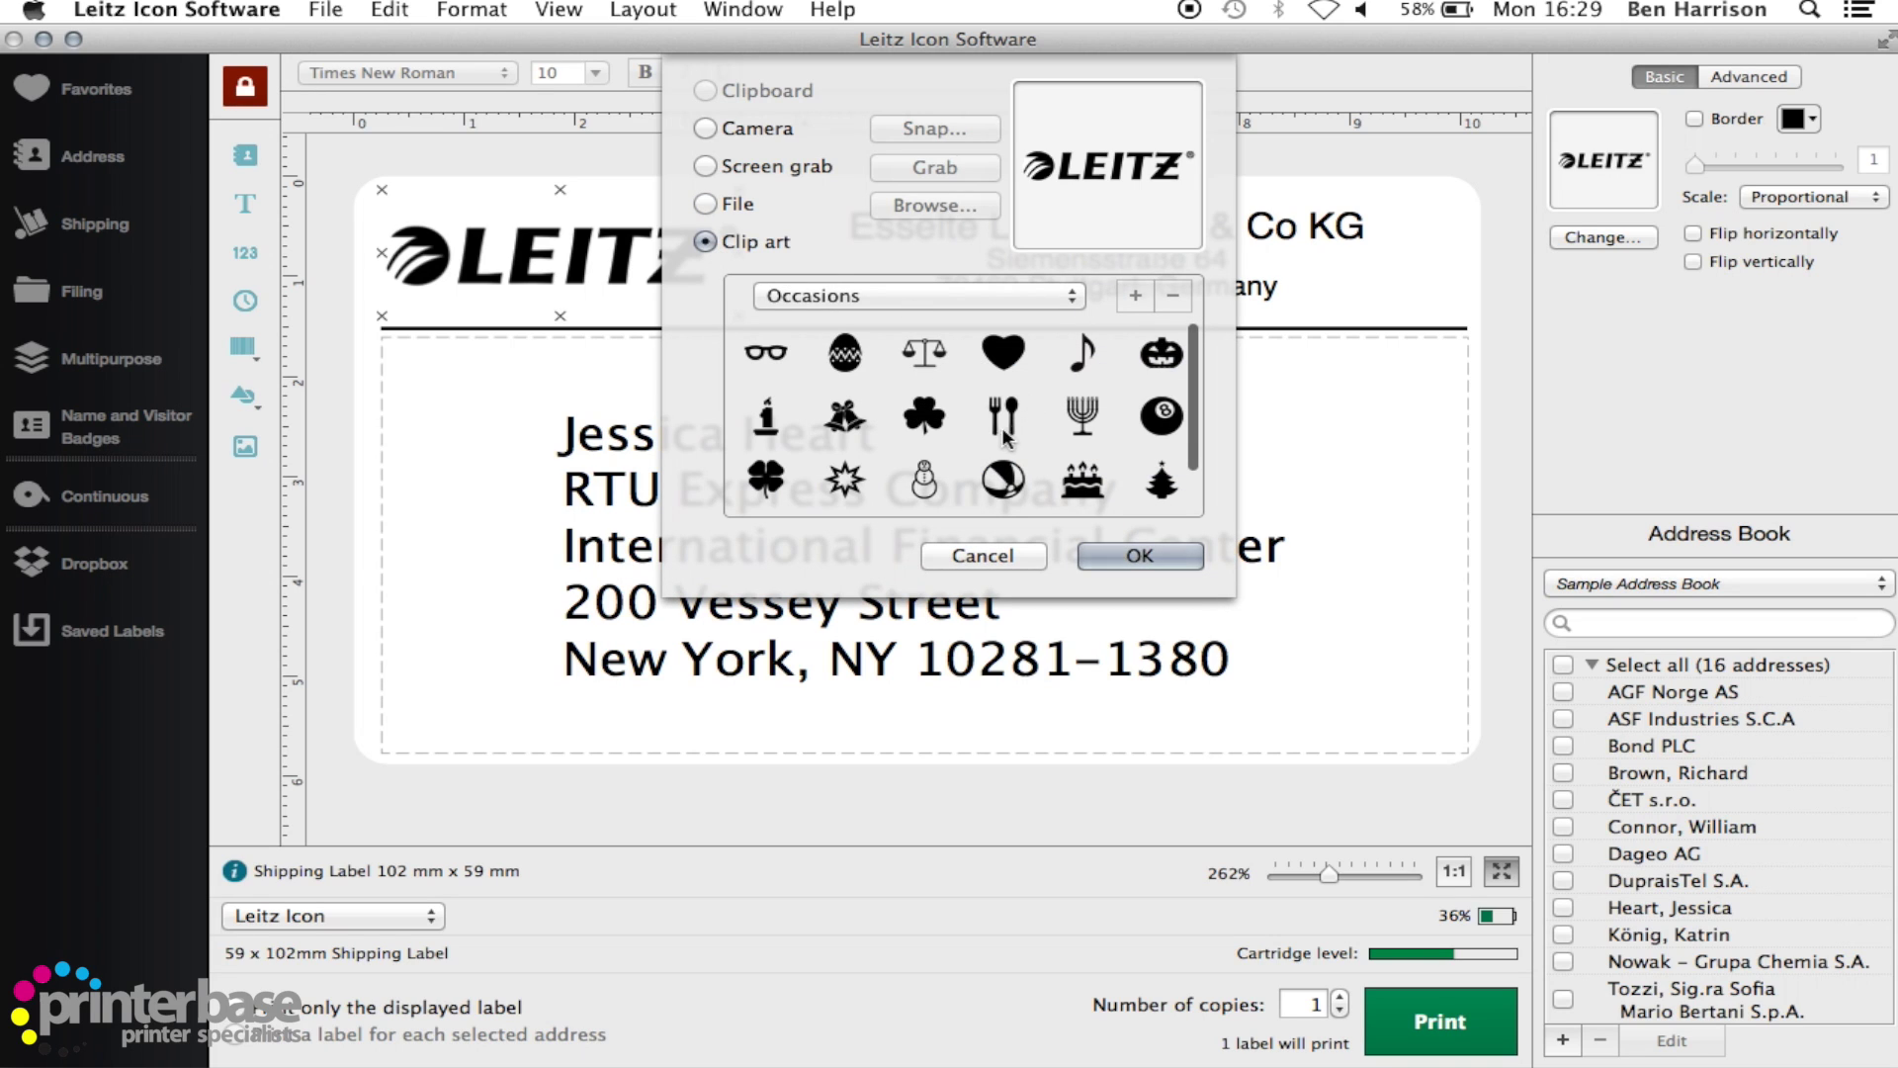
scroll(974, 440, down, 3)
scroll(974, 440, up, 3)
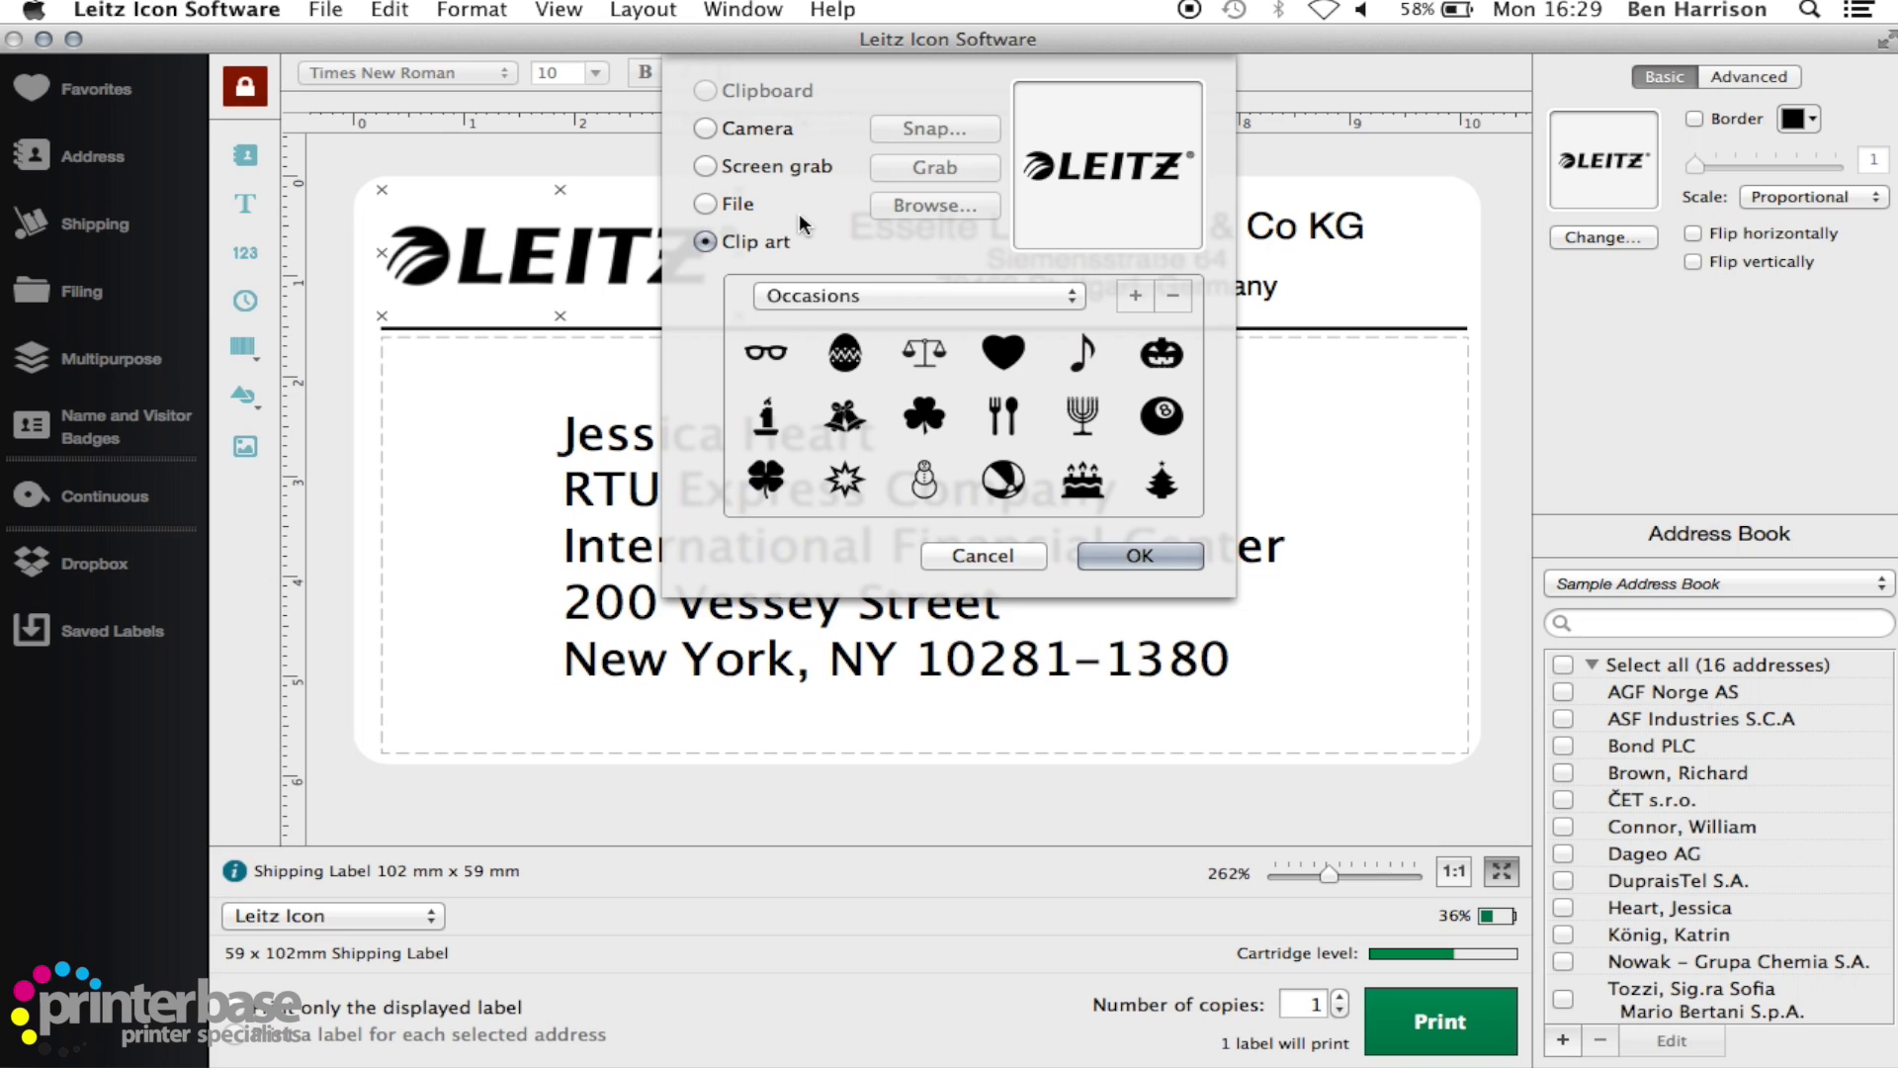
click(706, 129)
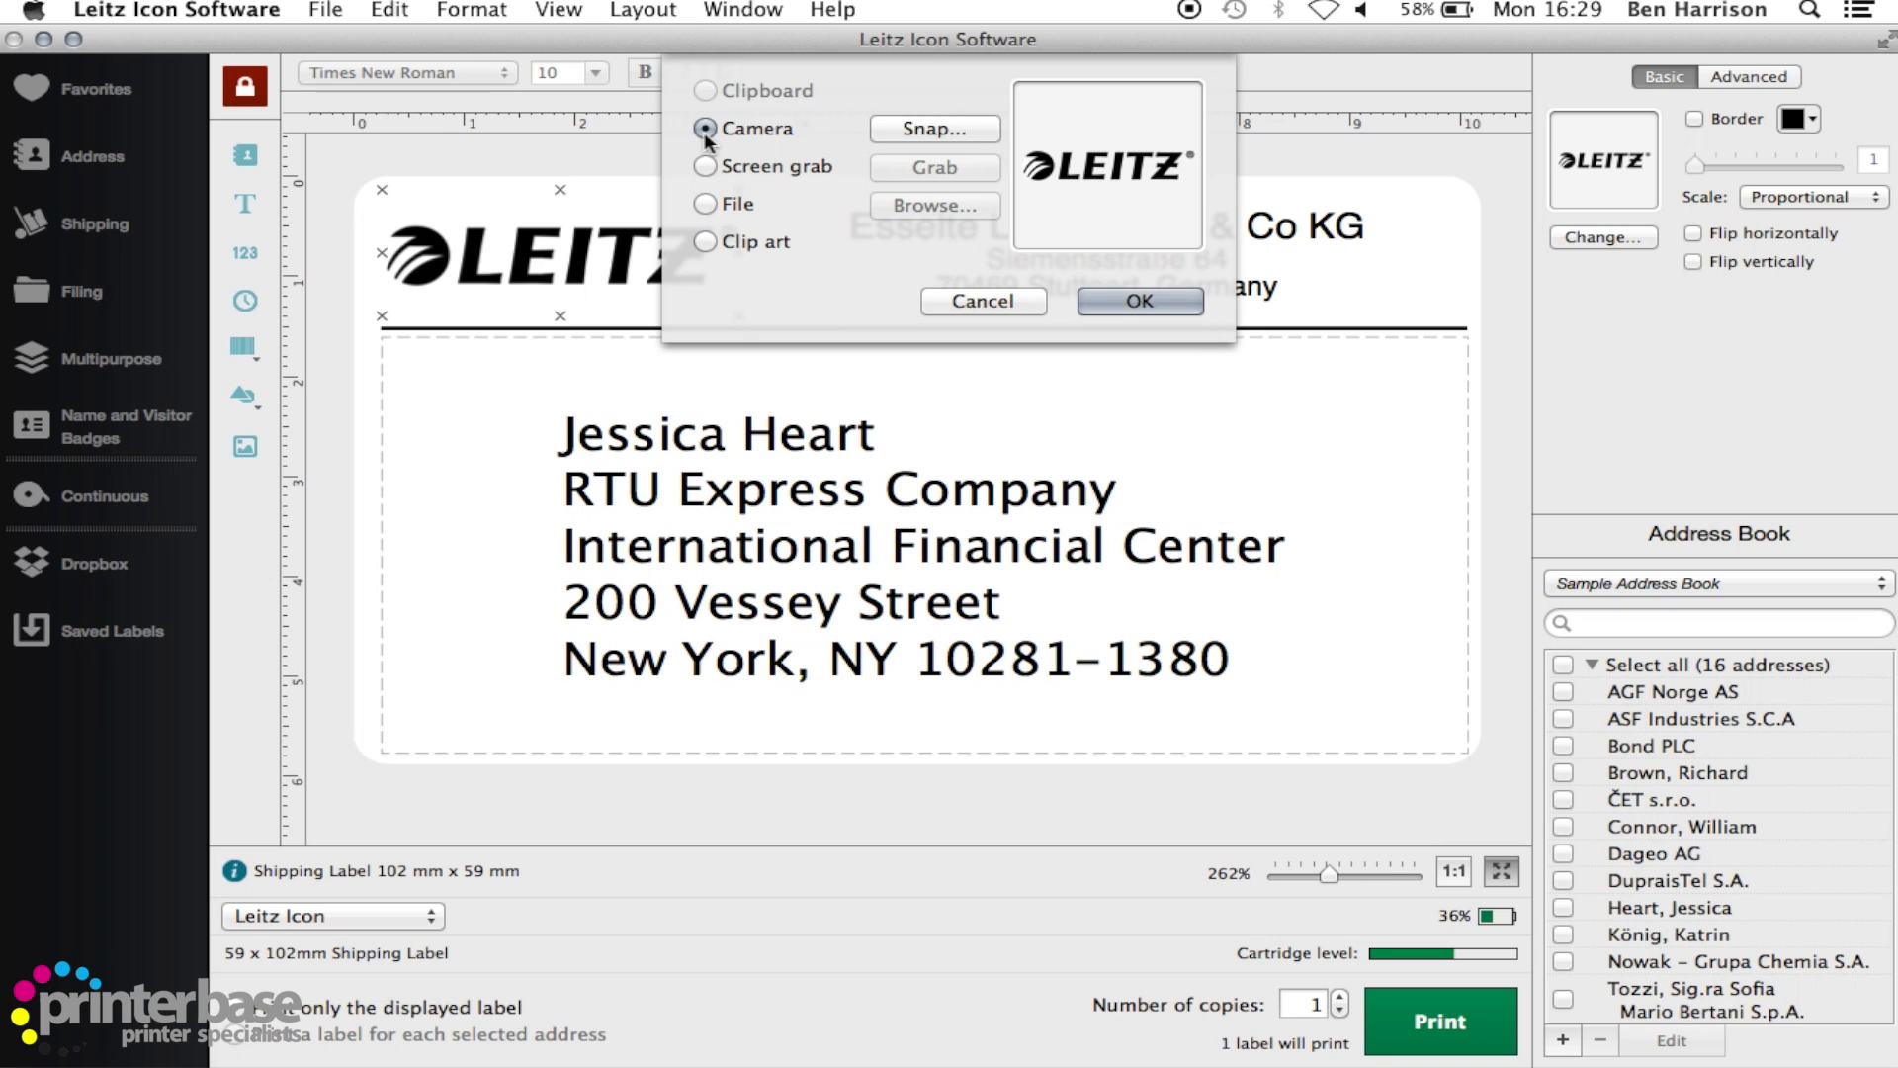
click(704, 166)
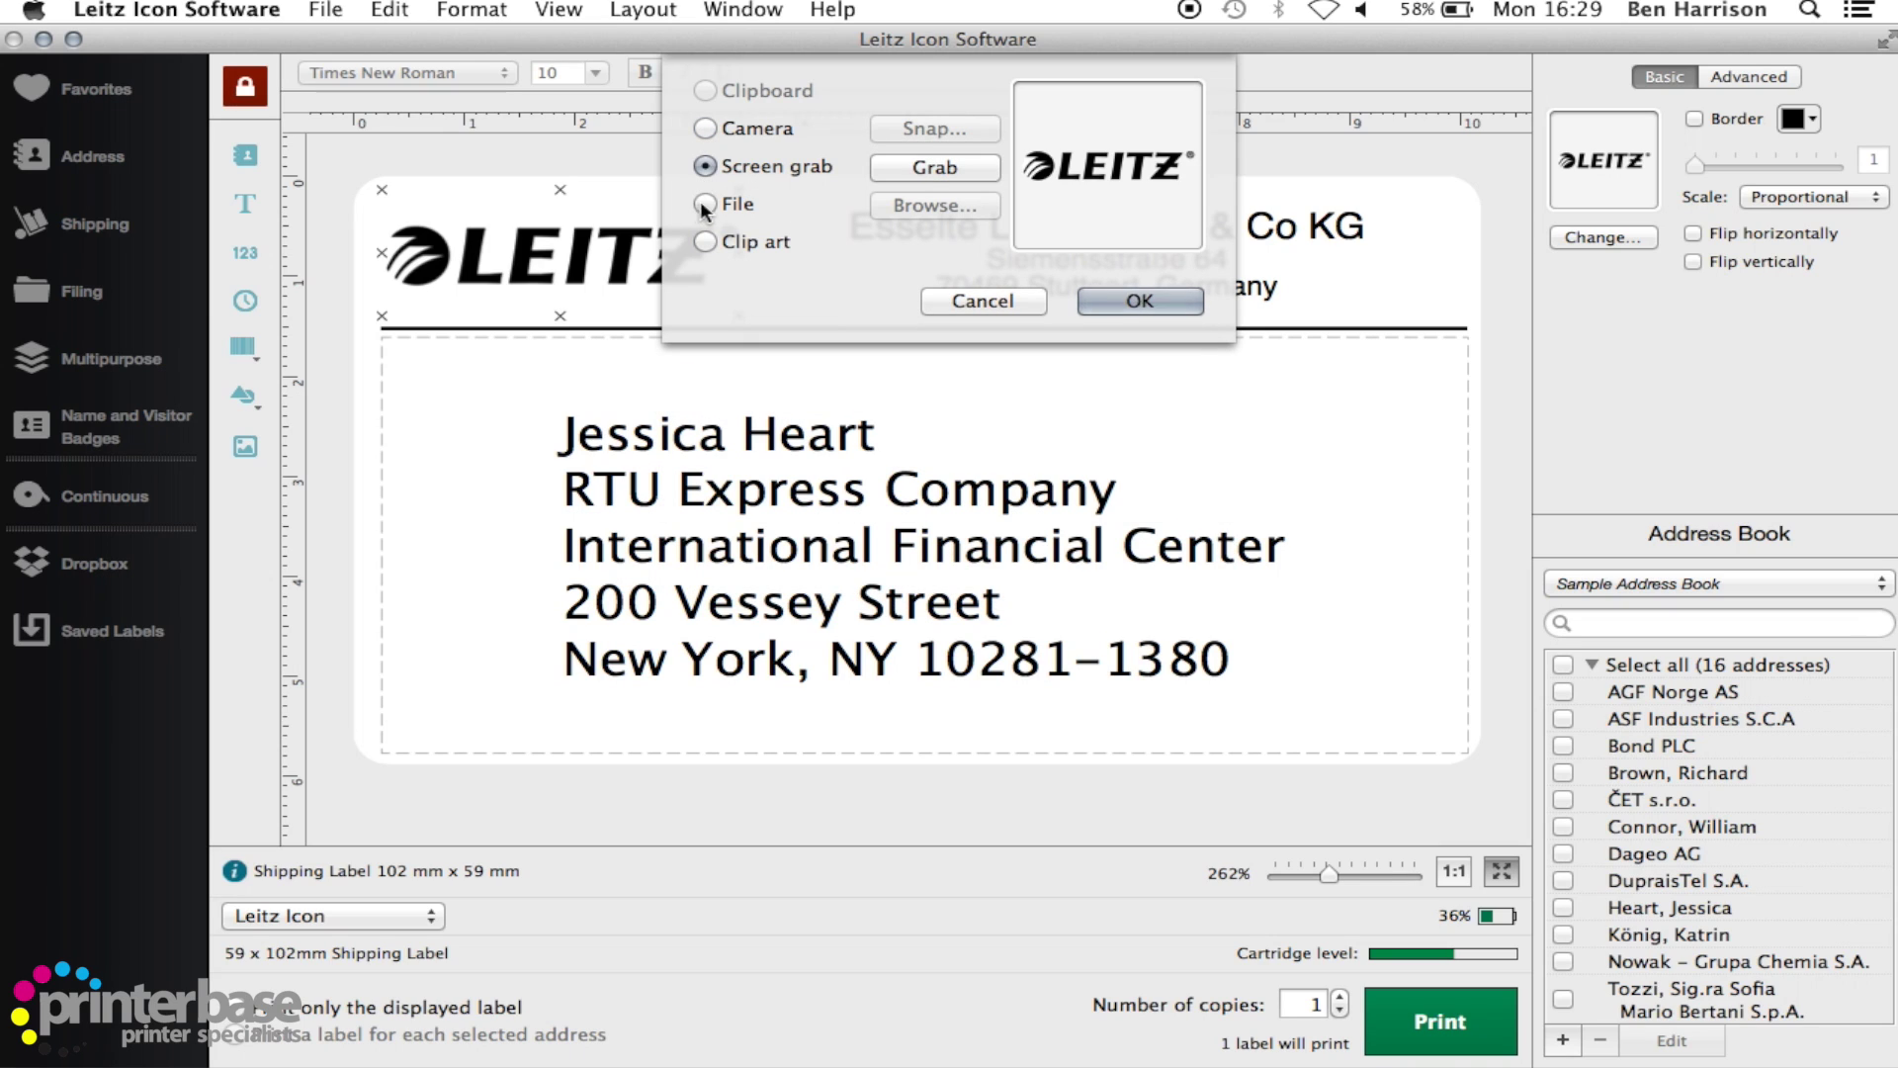
click(705, 204)
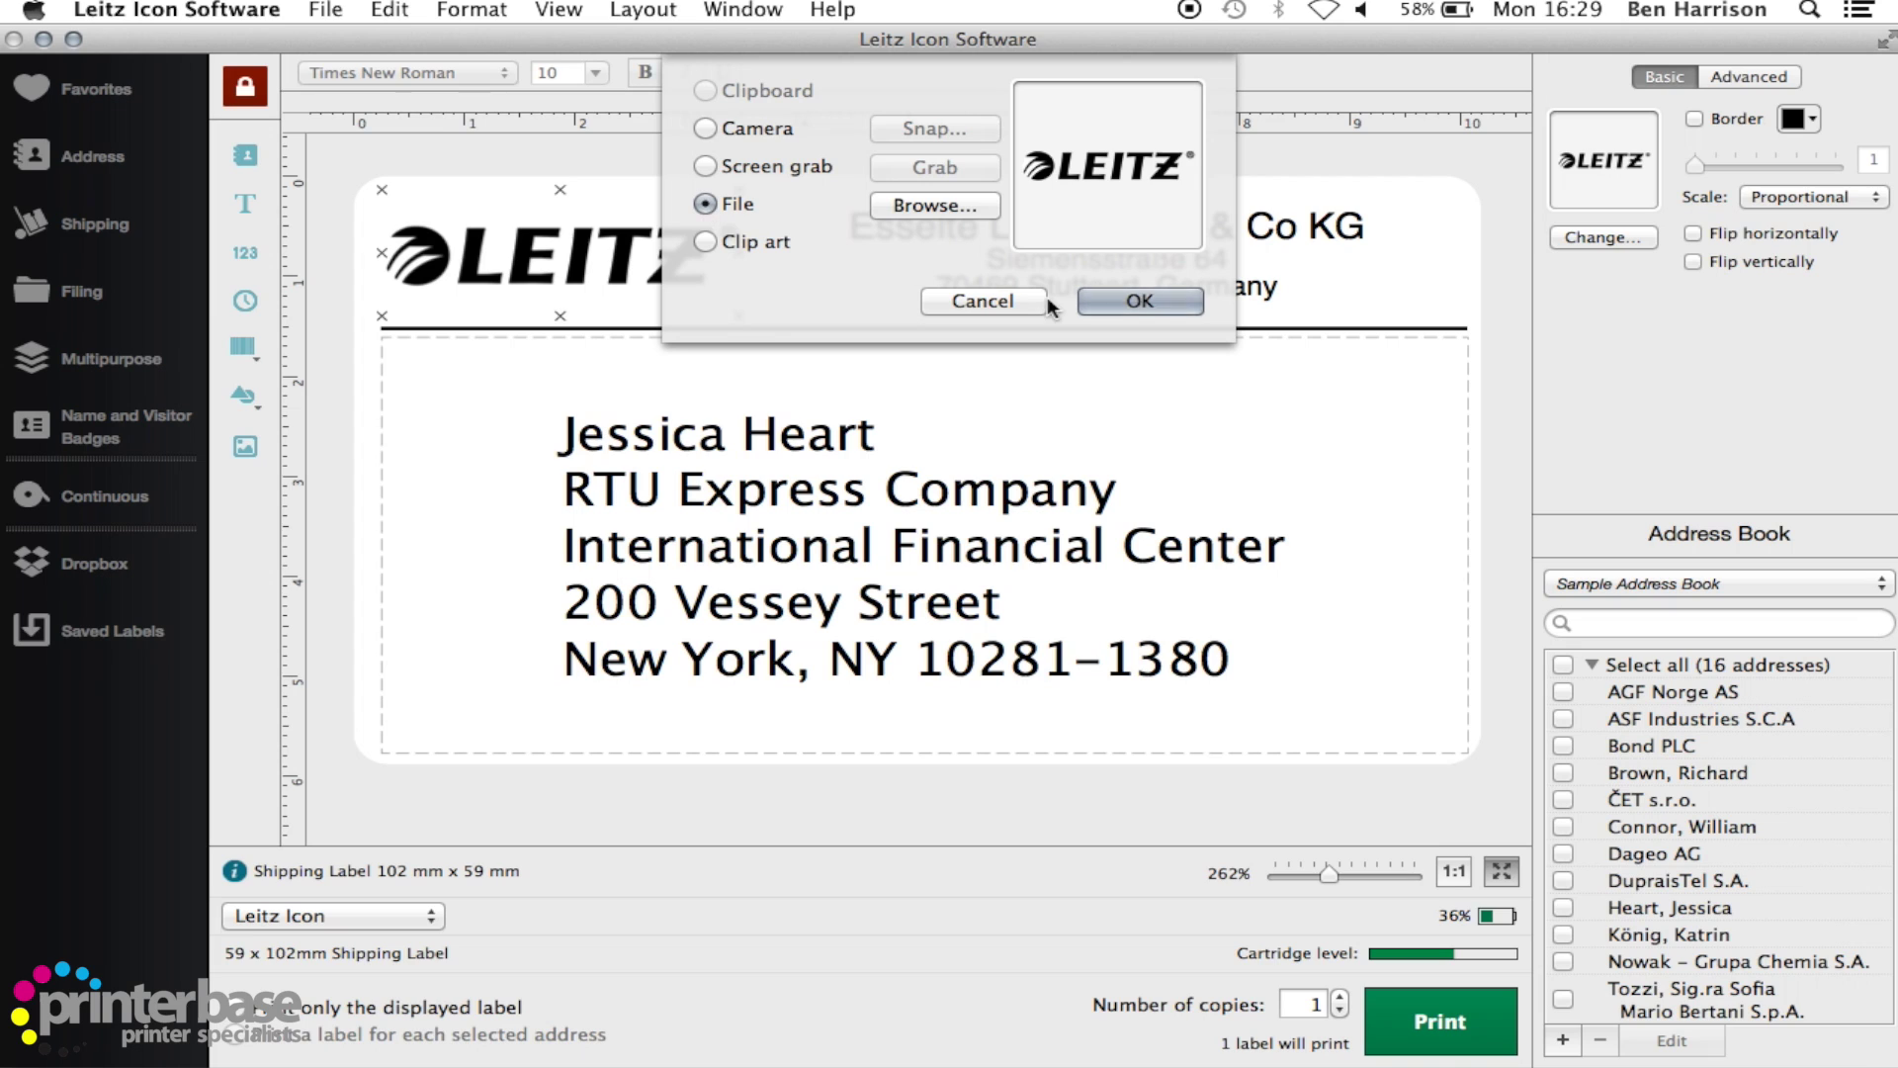
- Preview printerbase_logo_Mono.jpg from the Desktop and use it as the label's header logo
click(941, 206)
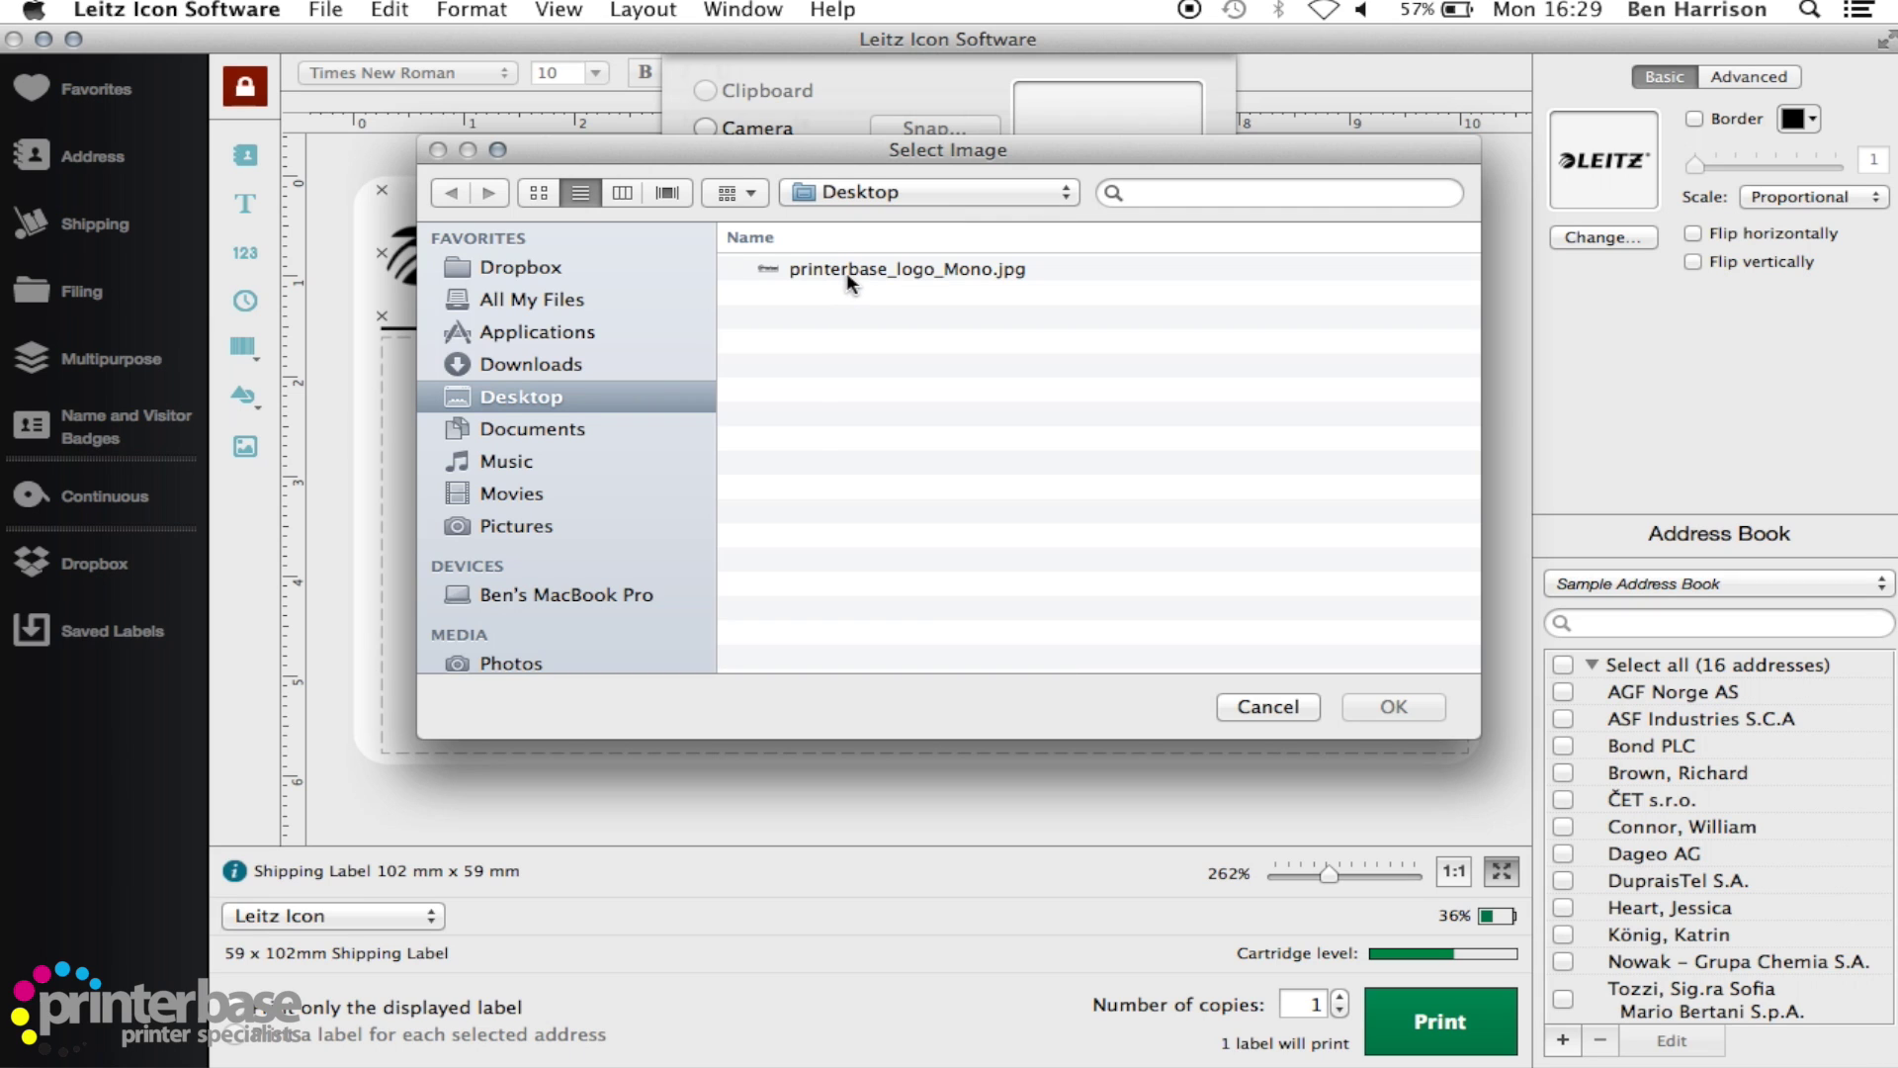
click(848, 270)
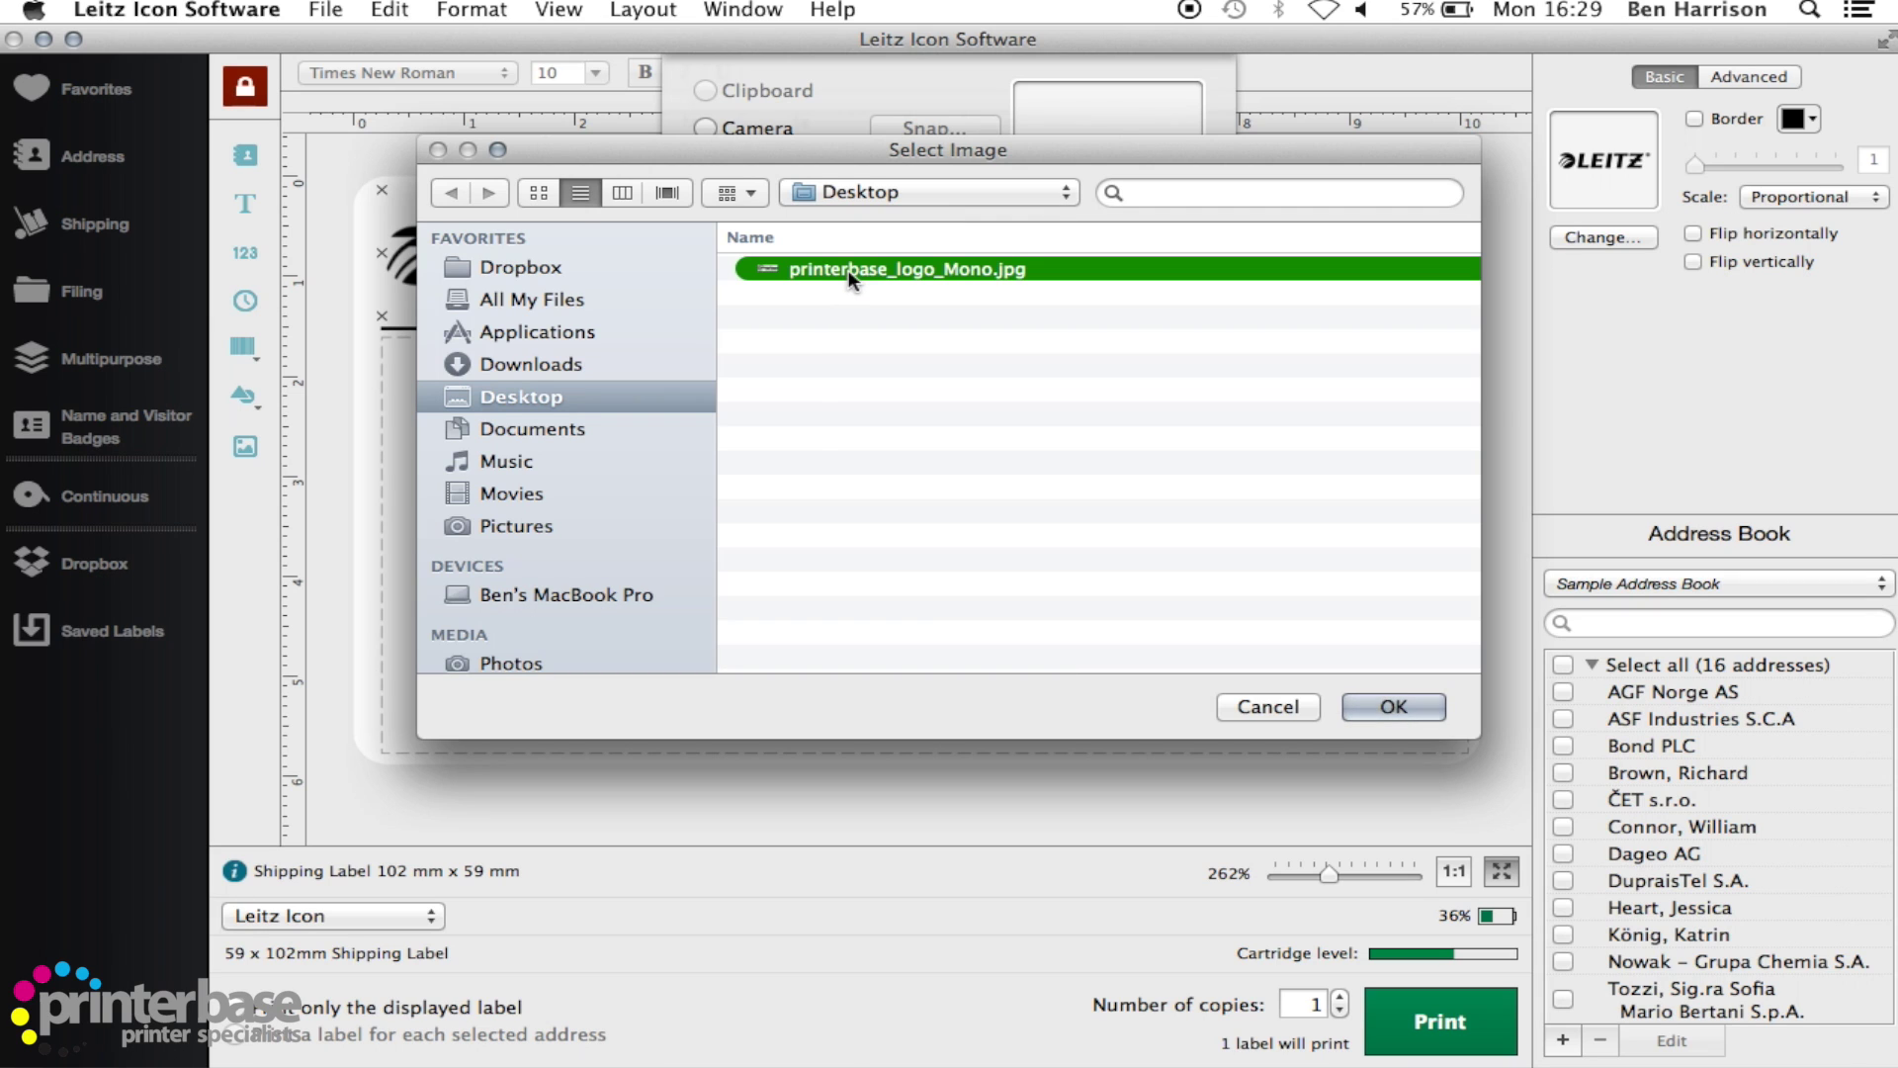
key(space)
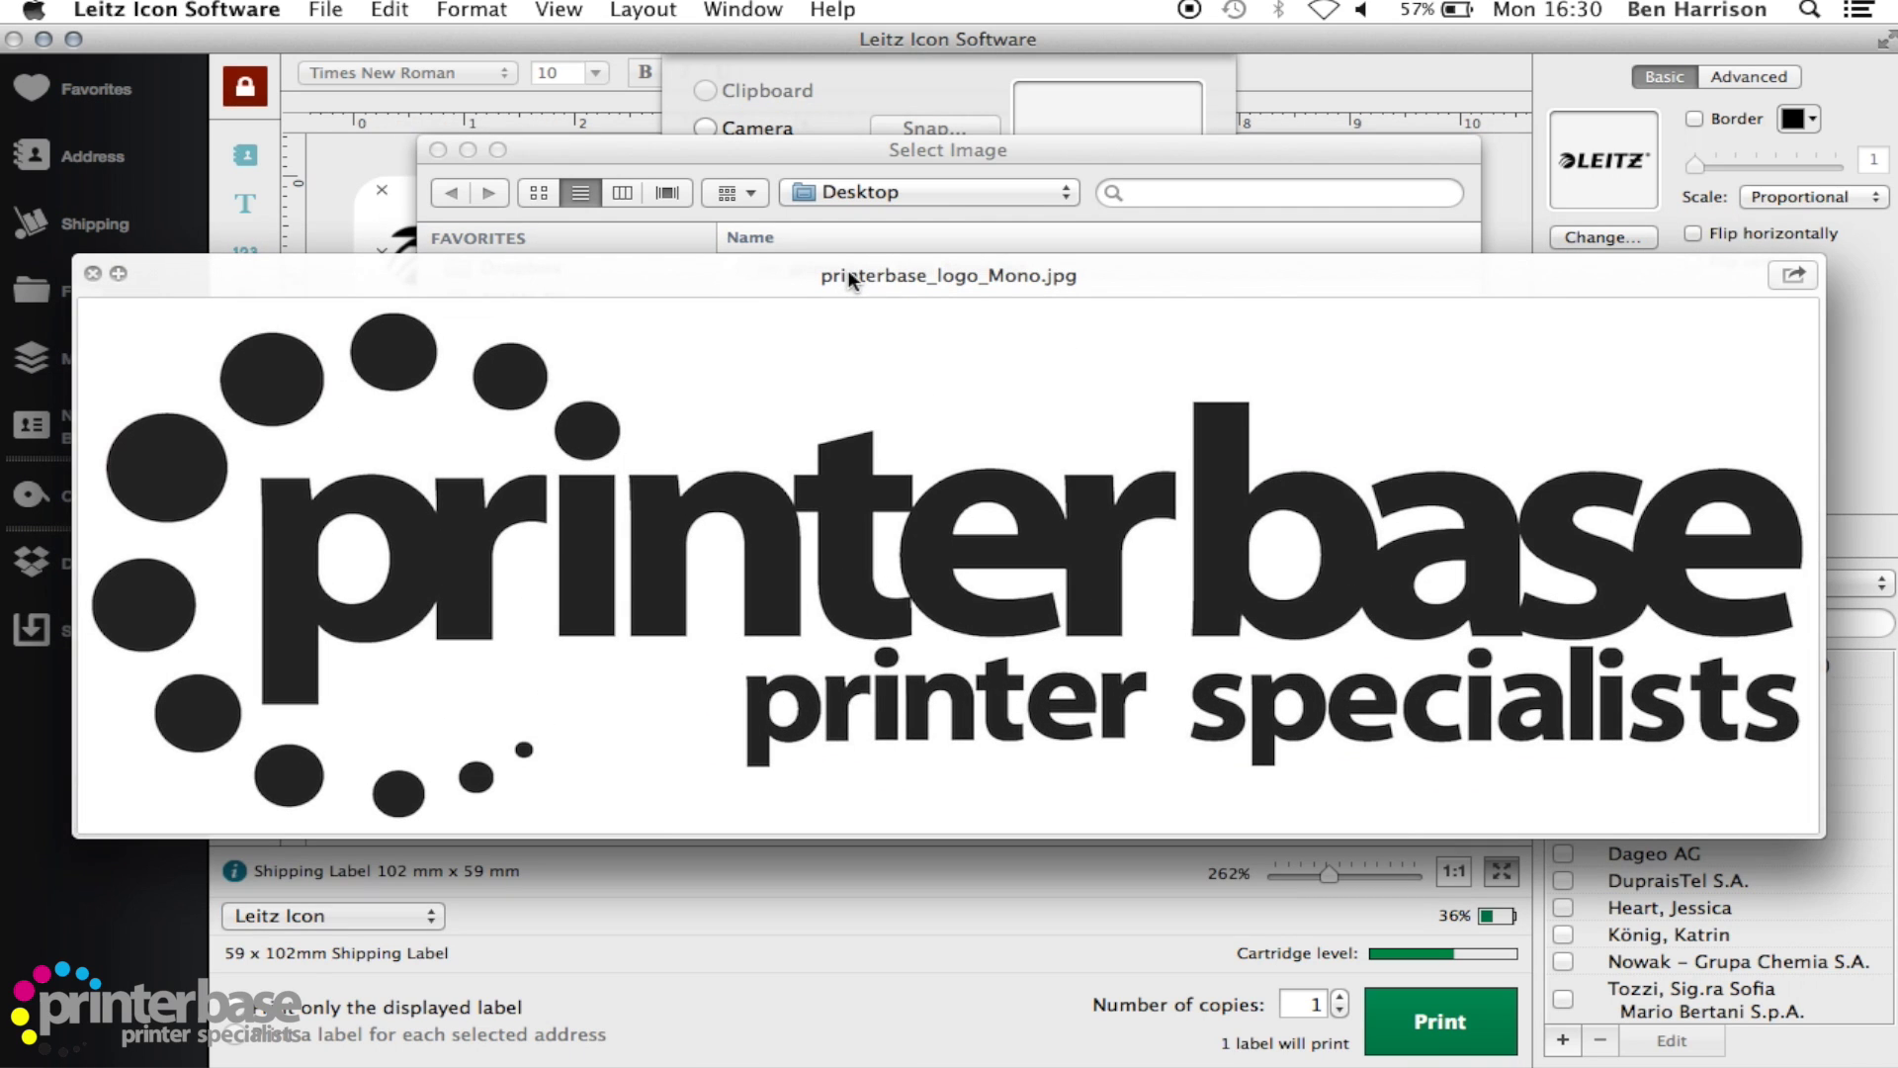
key(space)
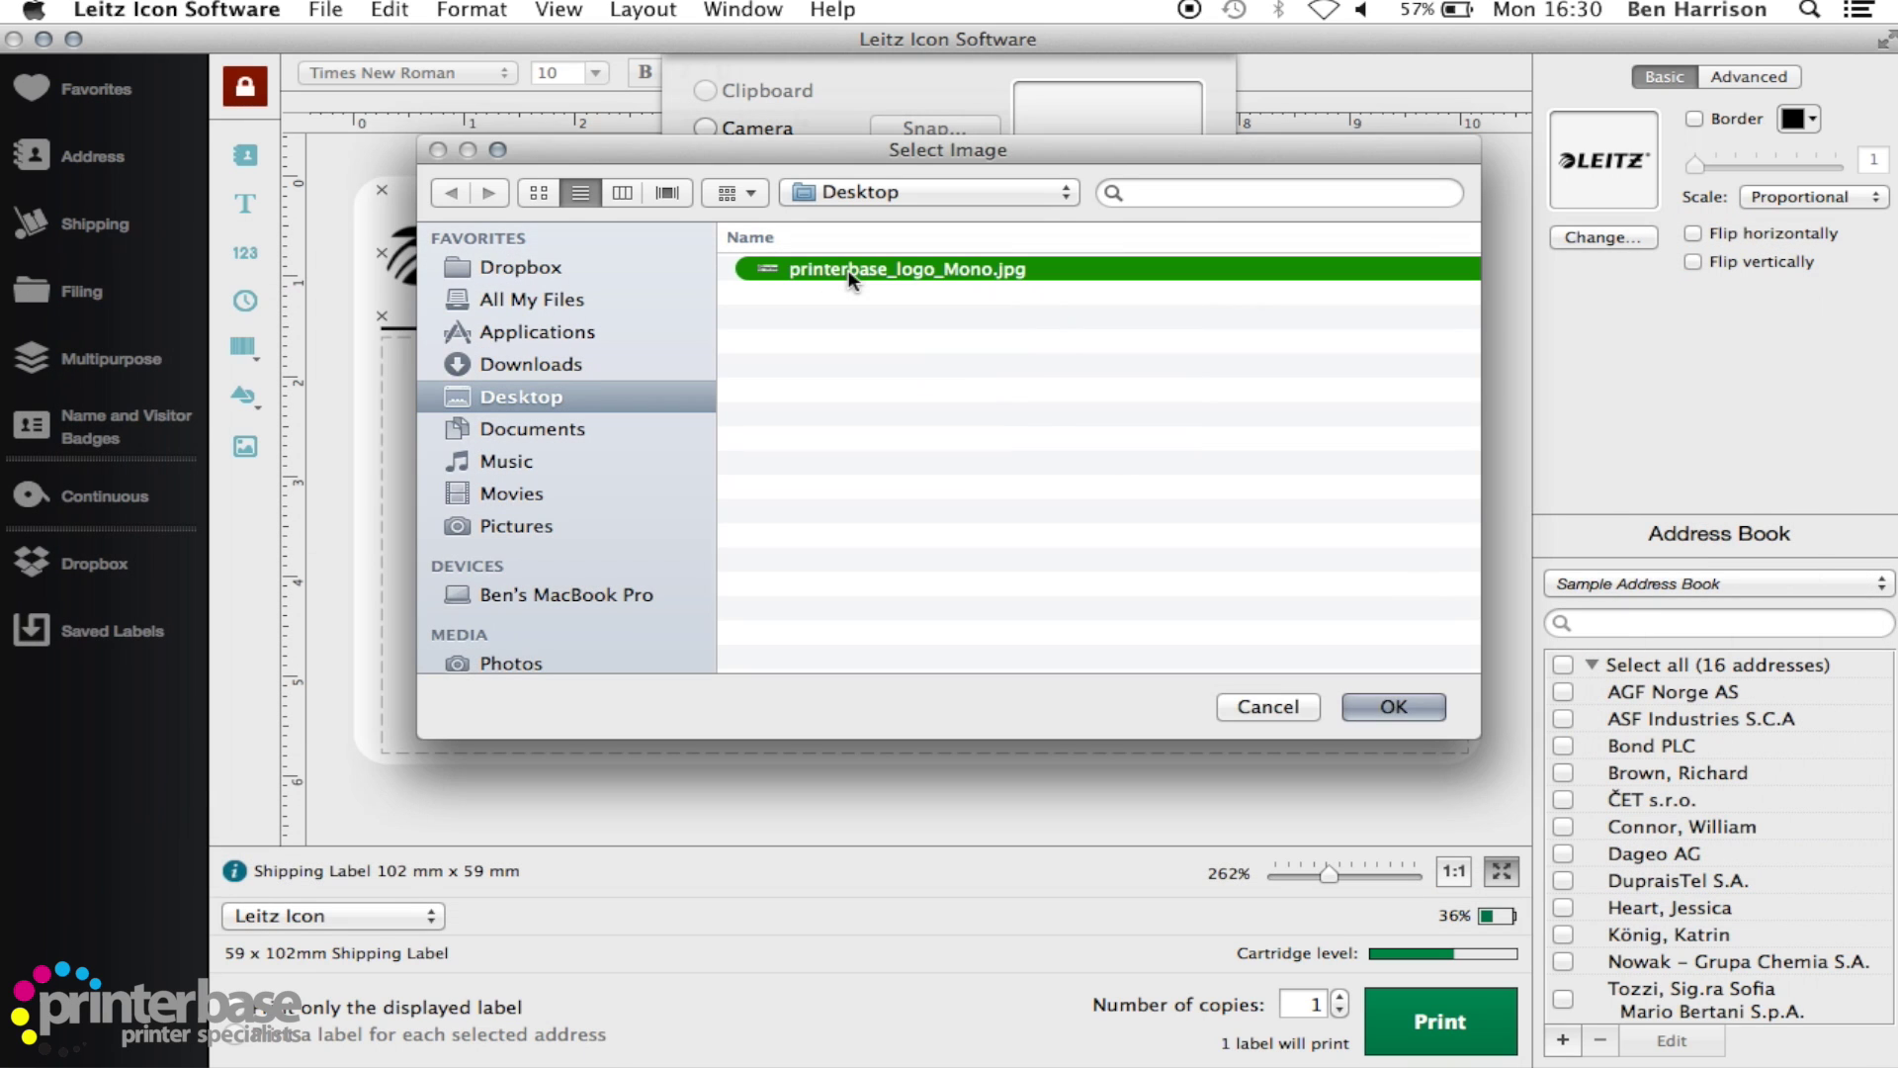
key(Return)
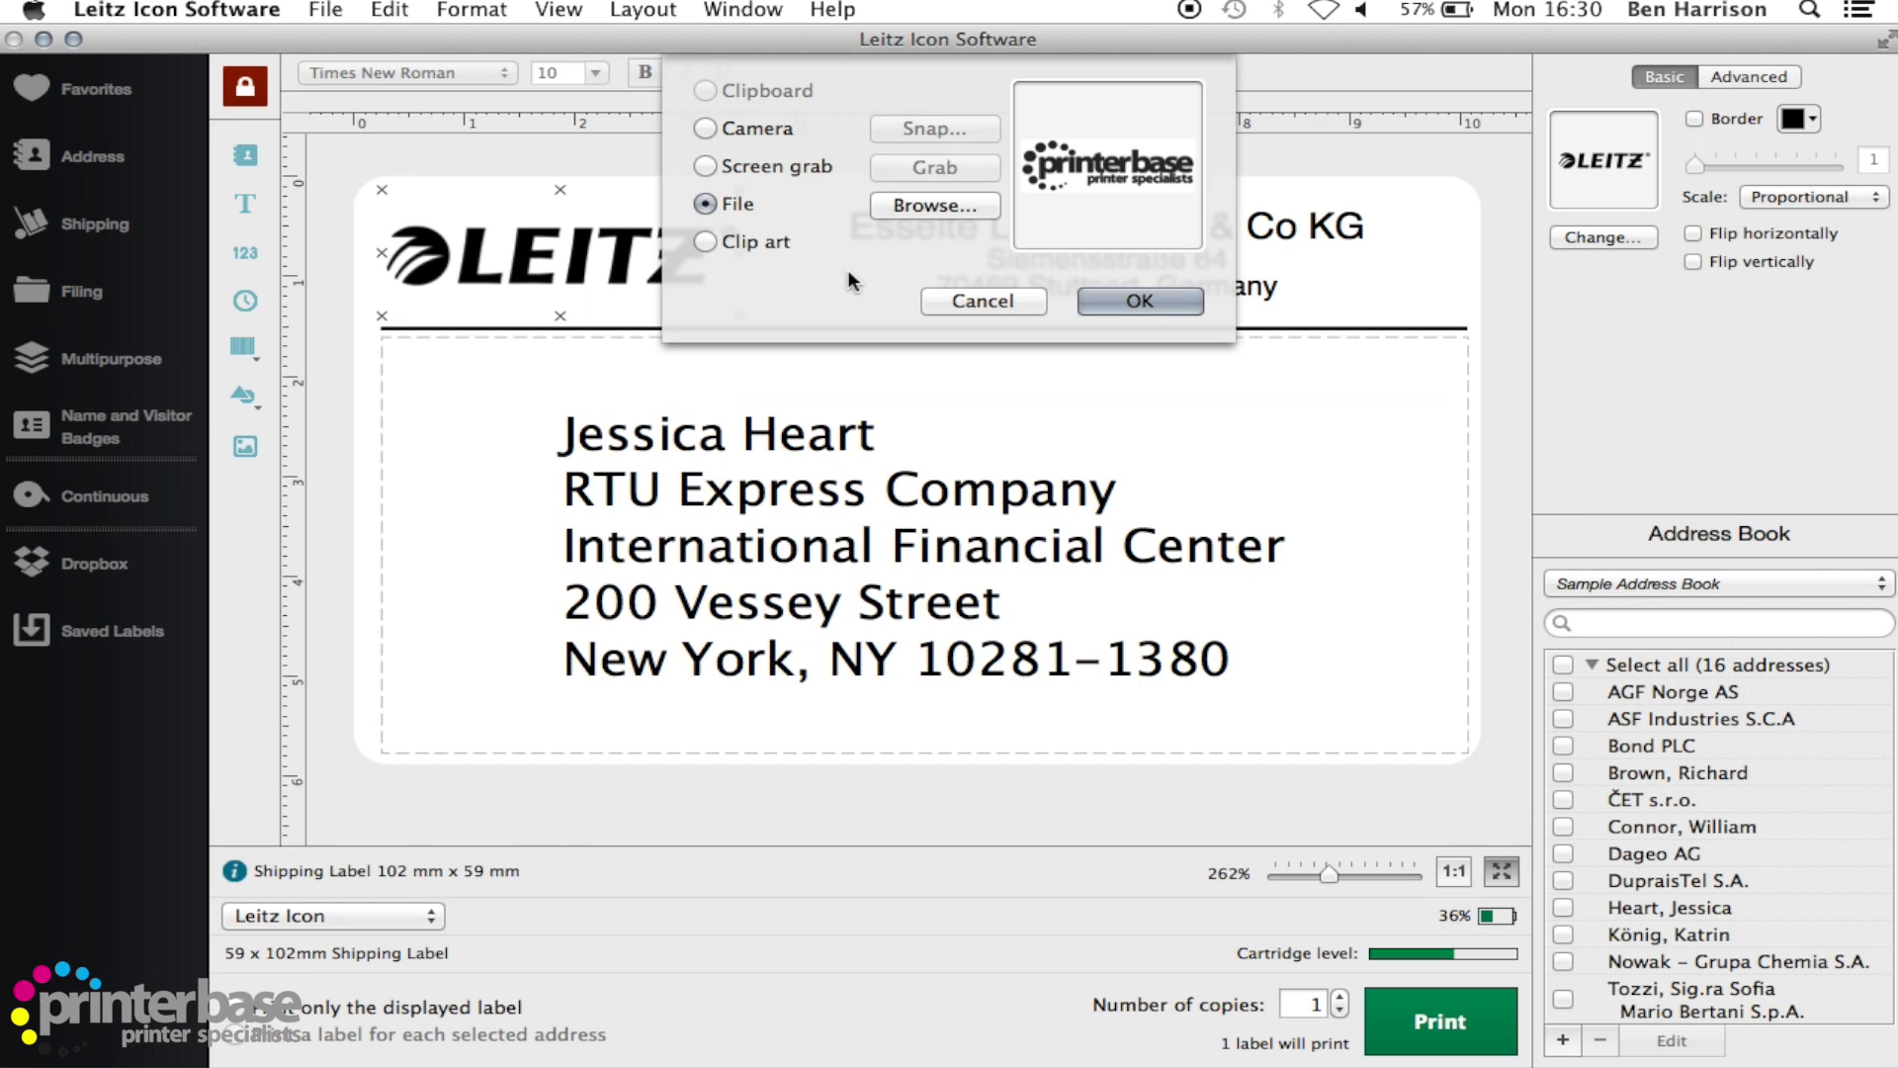
click(1144, 302)
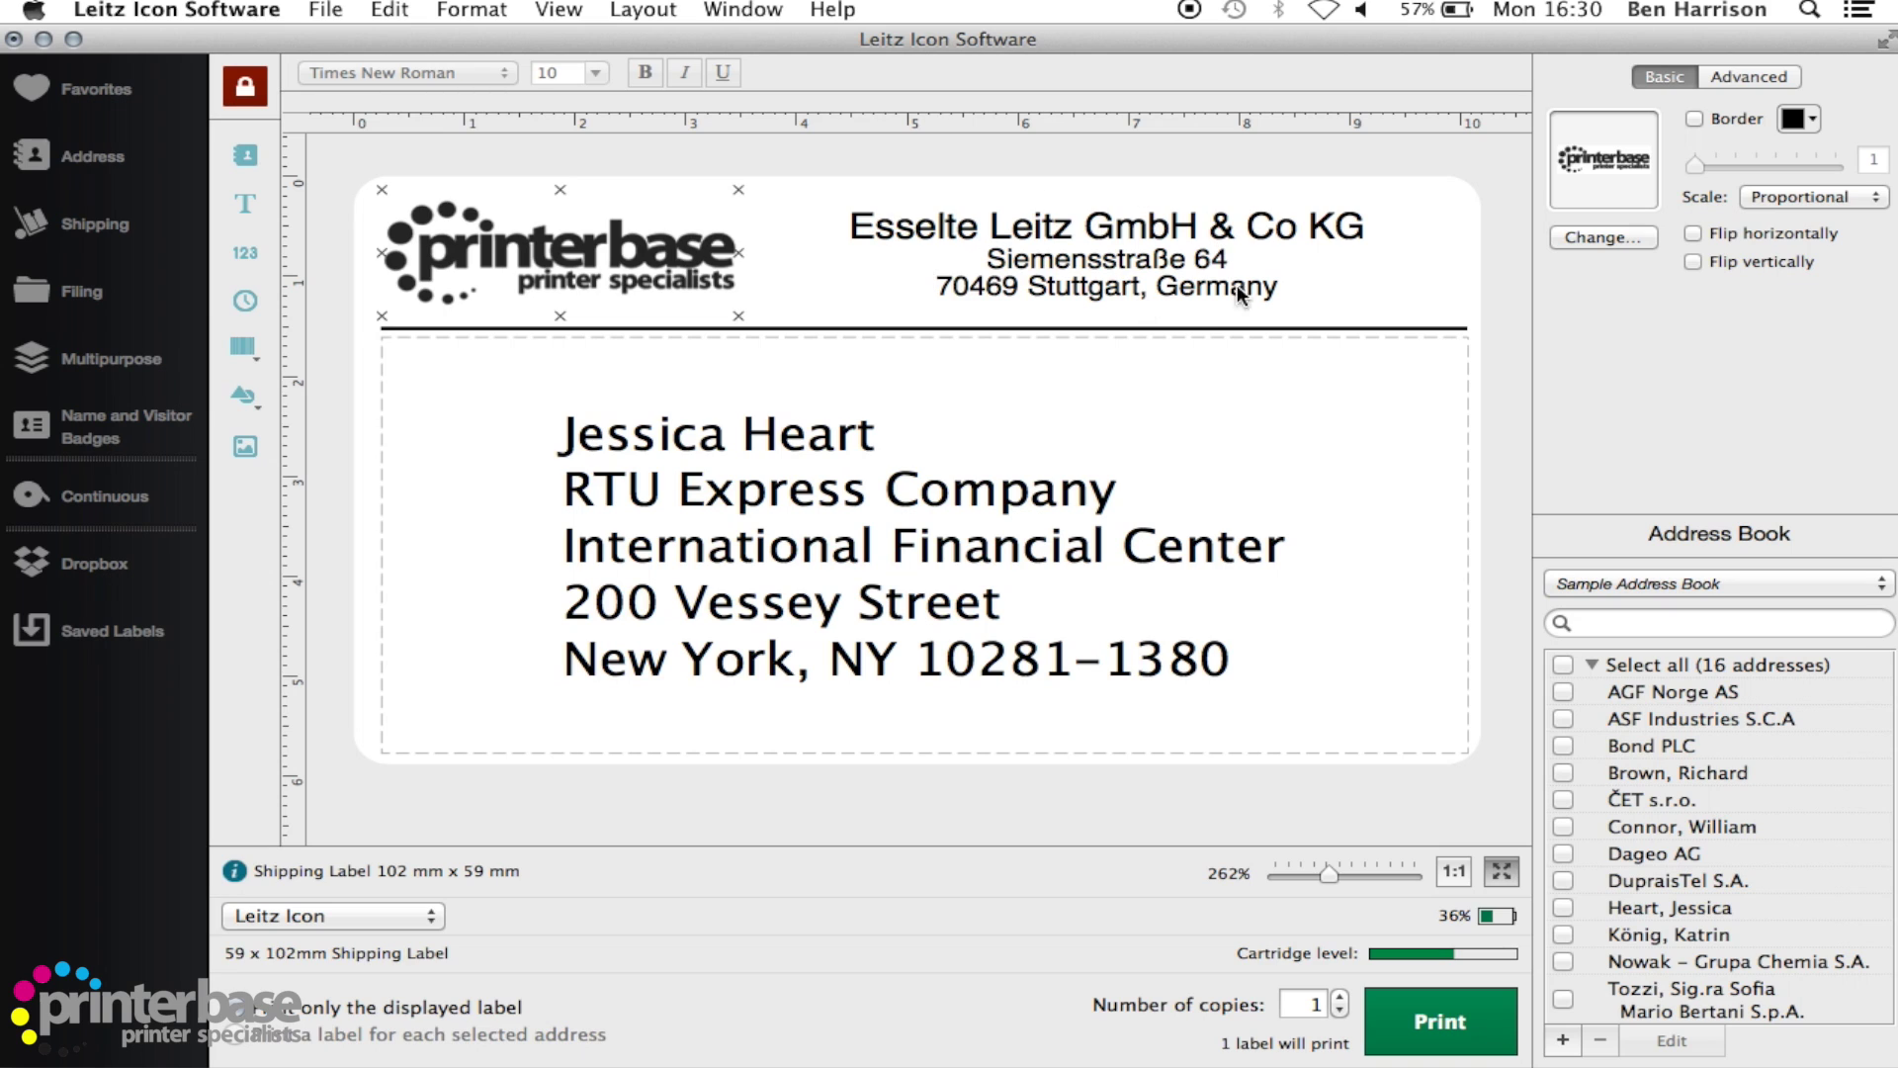
- Replace the sender text in the label header with Printerbase Ltd and its full postal address
double_click(1183, 283)
key(BackSpace)
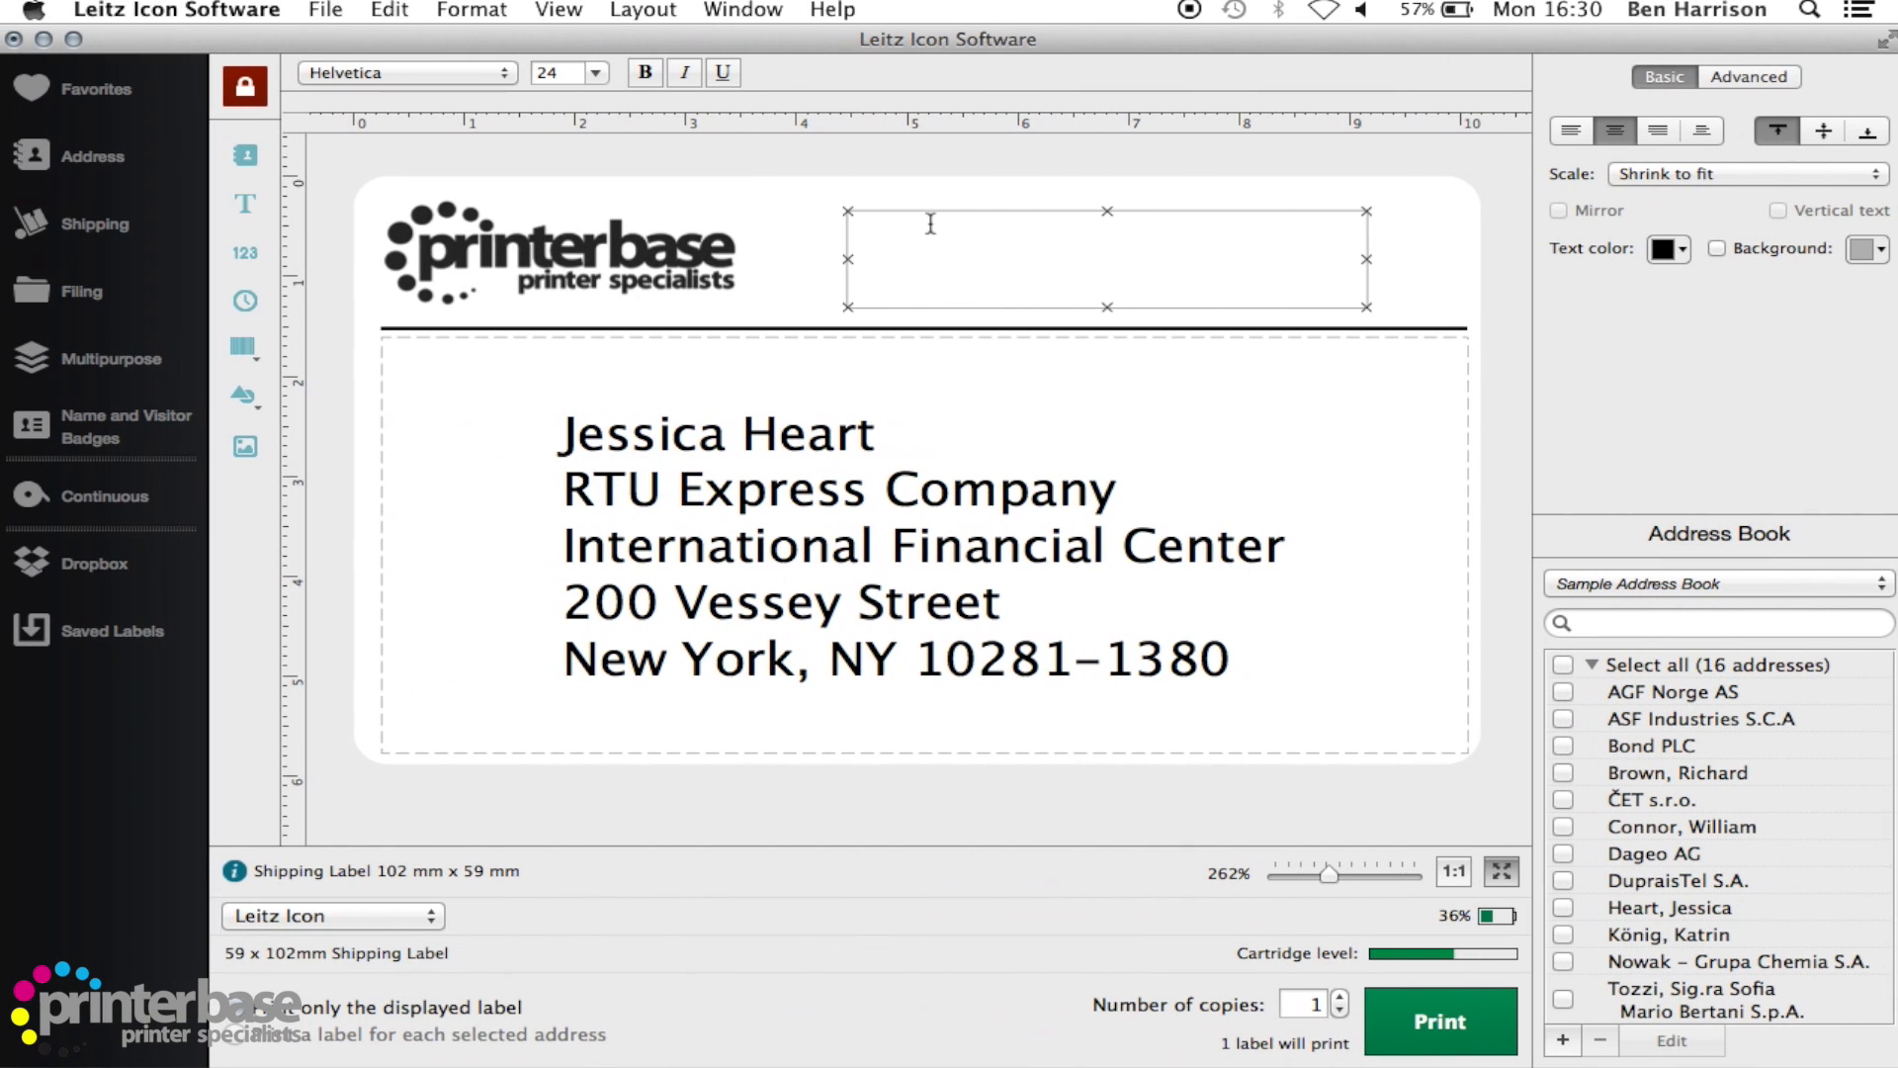
text(Printerbase Ltd, Britannia House Hertford Street, Ashton-under-Lyne Lancashire, OL7 0TJ)
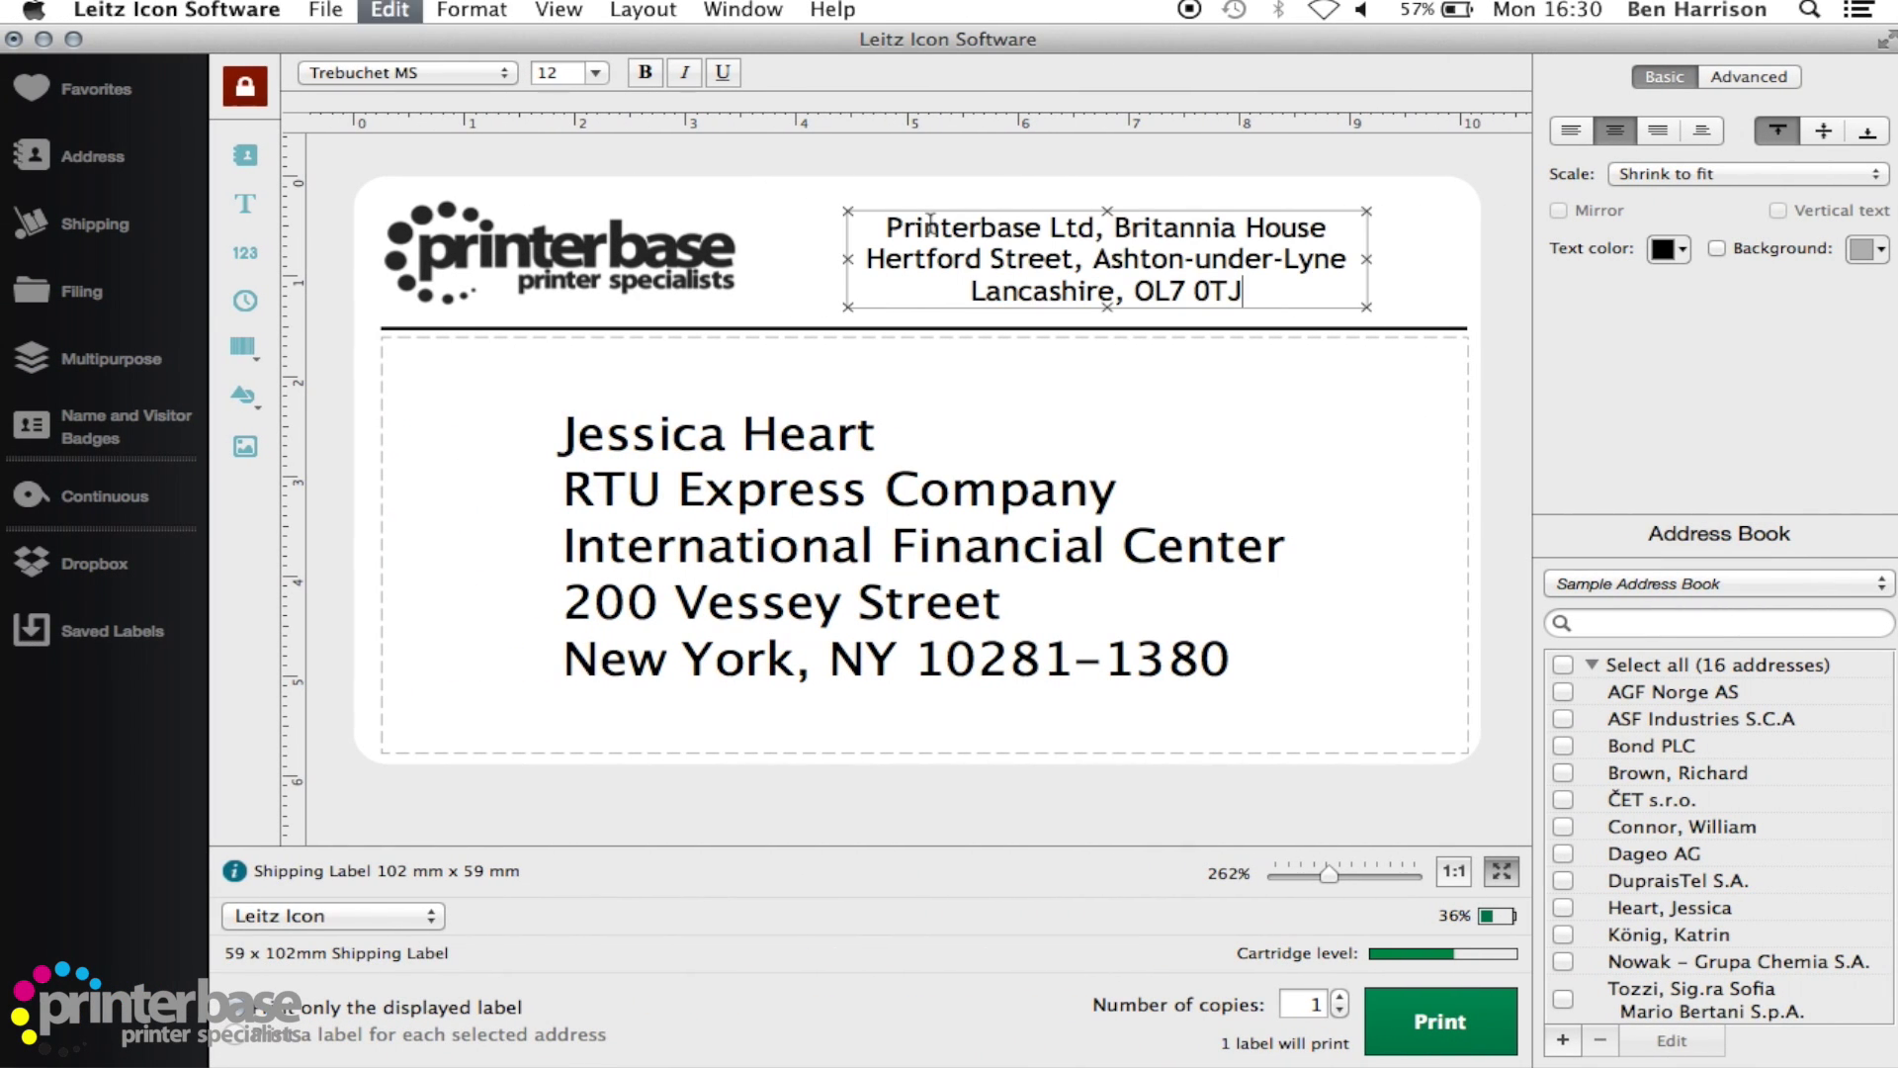
click(1416, 285)
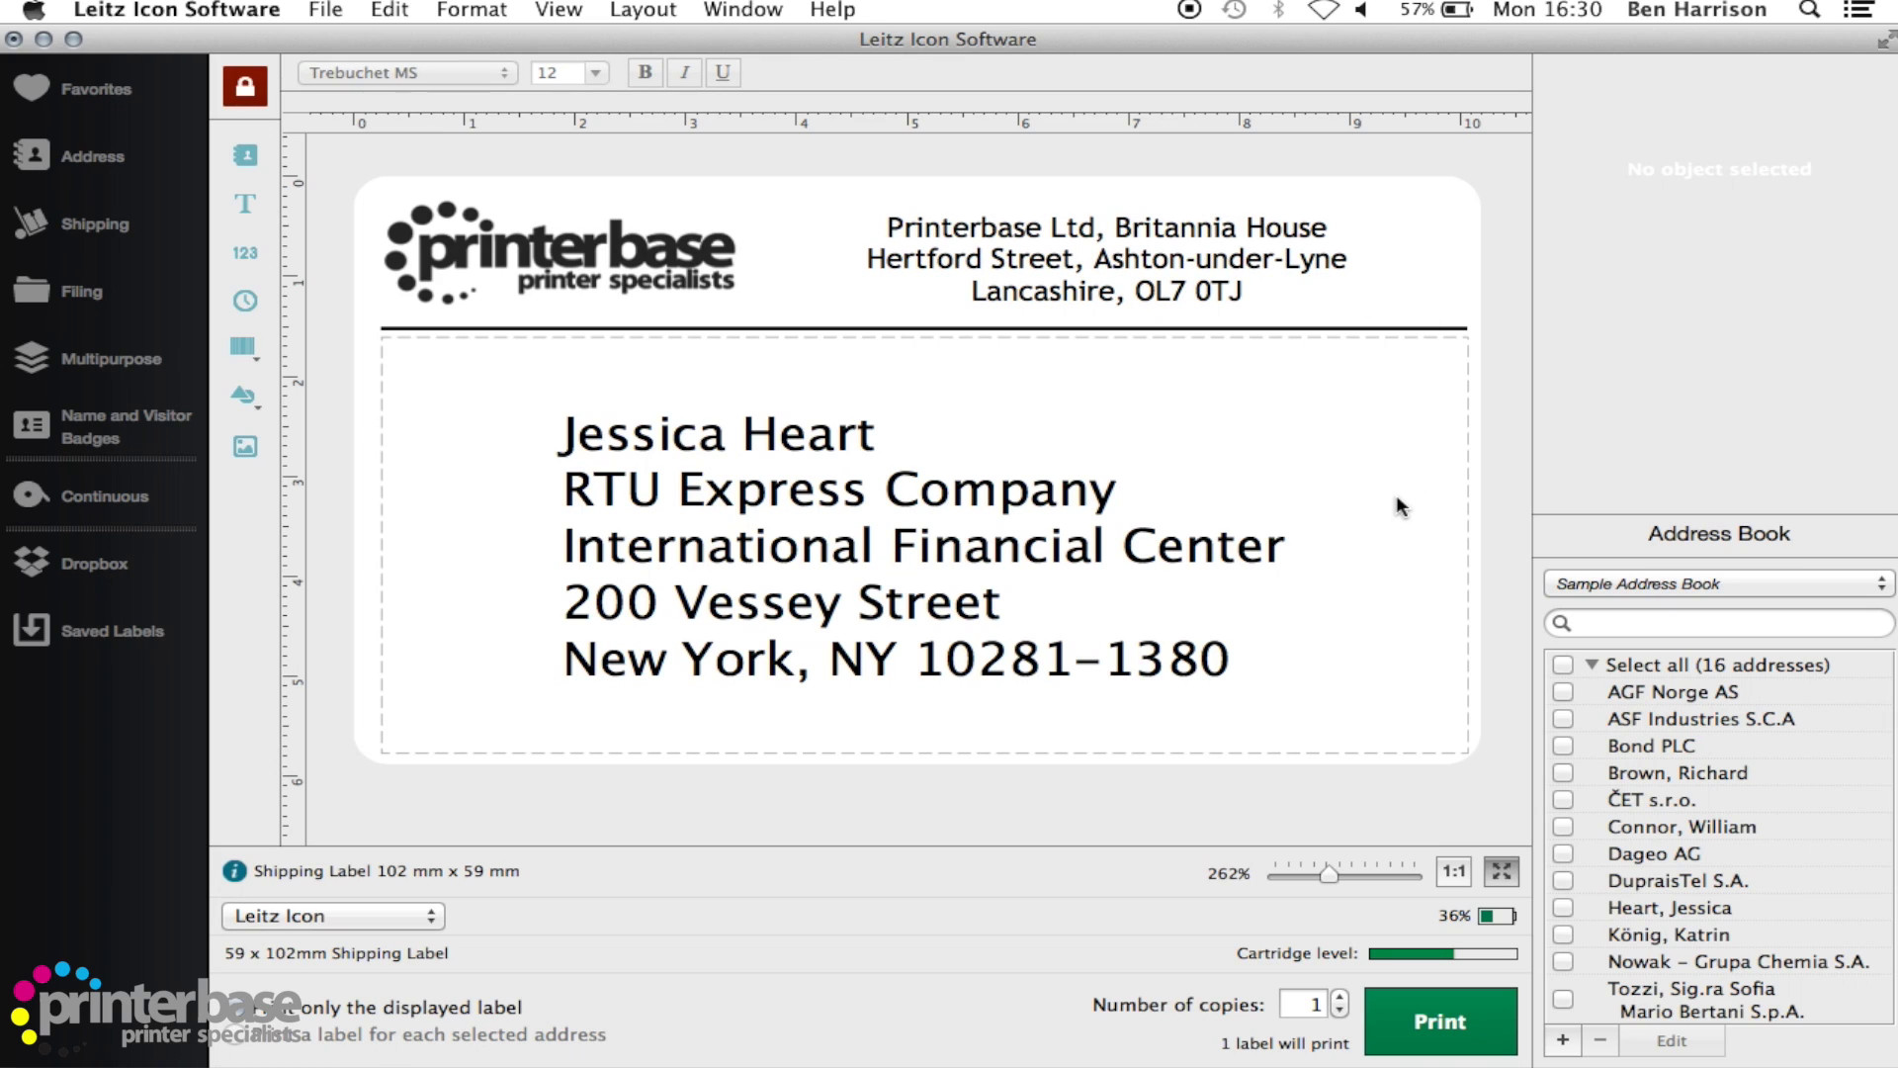
- Select the whole recipient address on the label and review the available address books, keeping Sample Address Book
click(1162, 539)
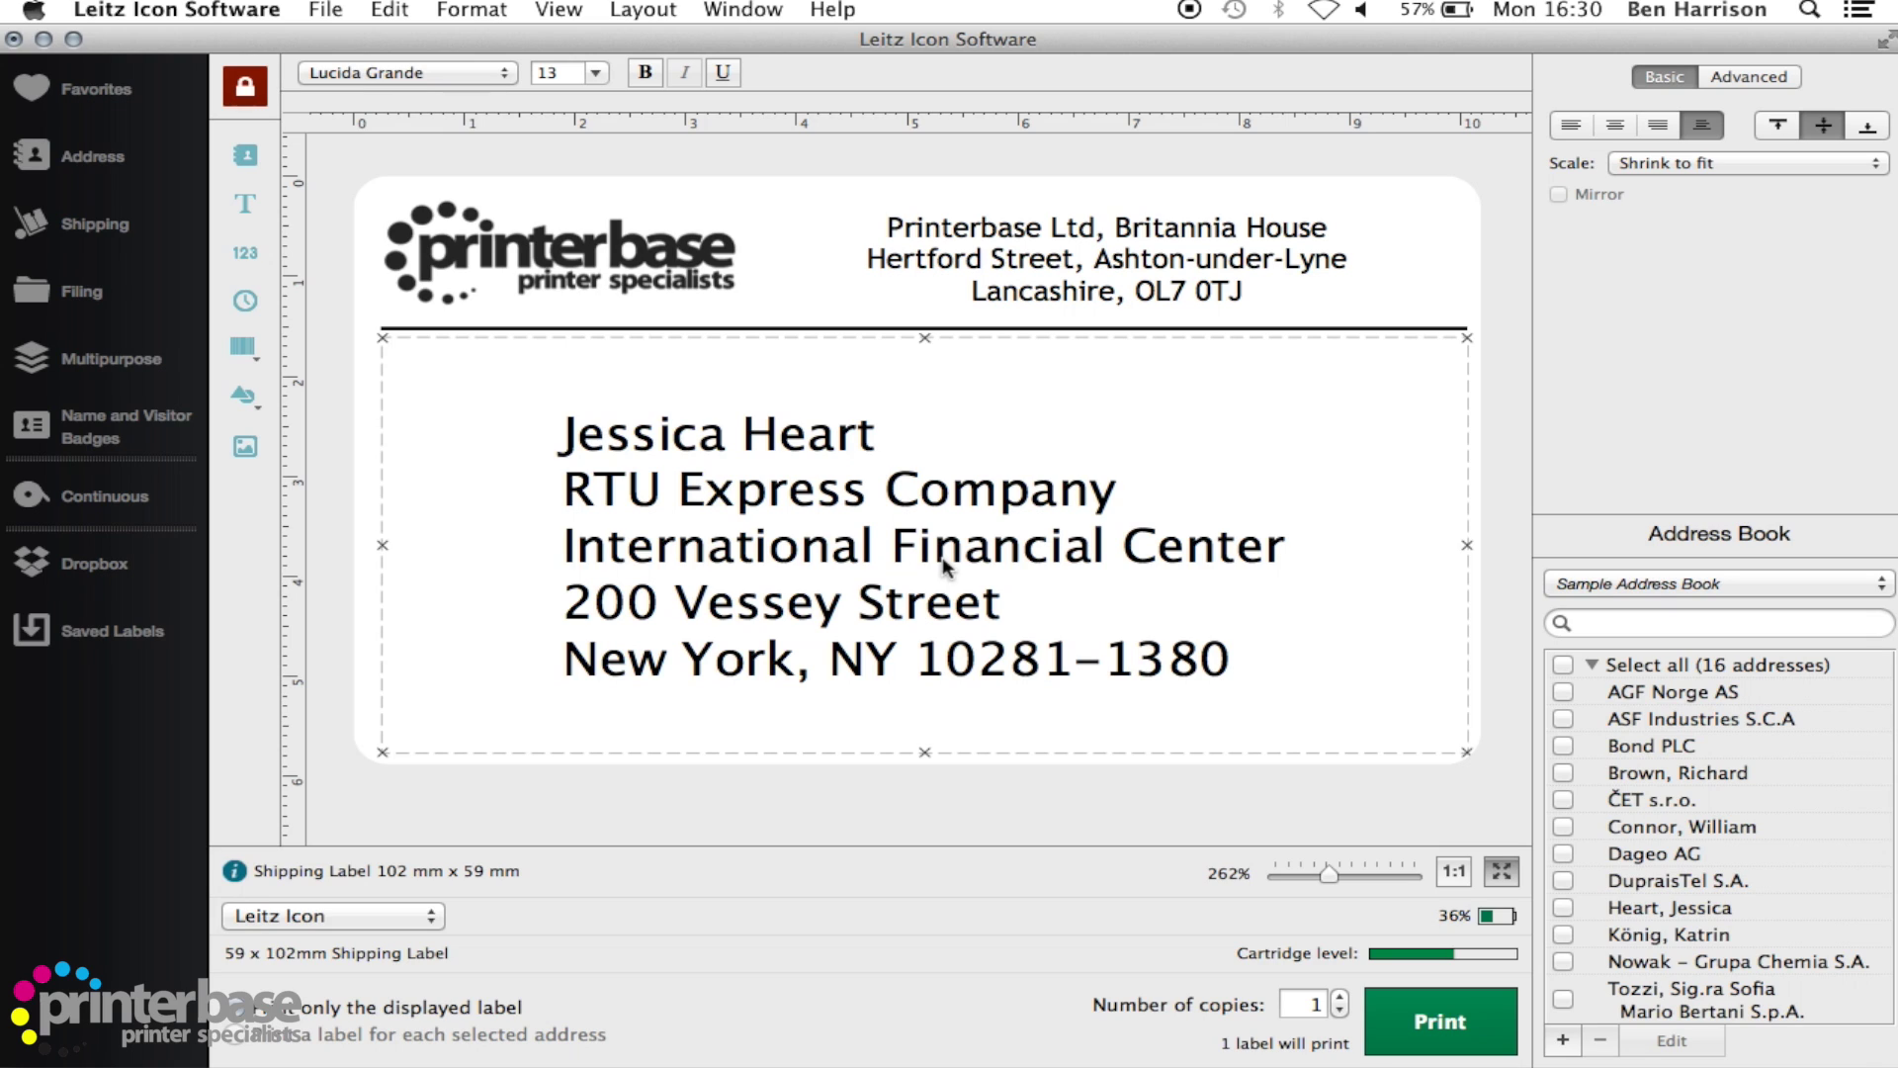
double_click(941, 493)
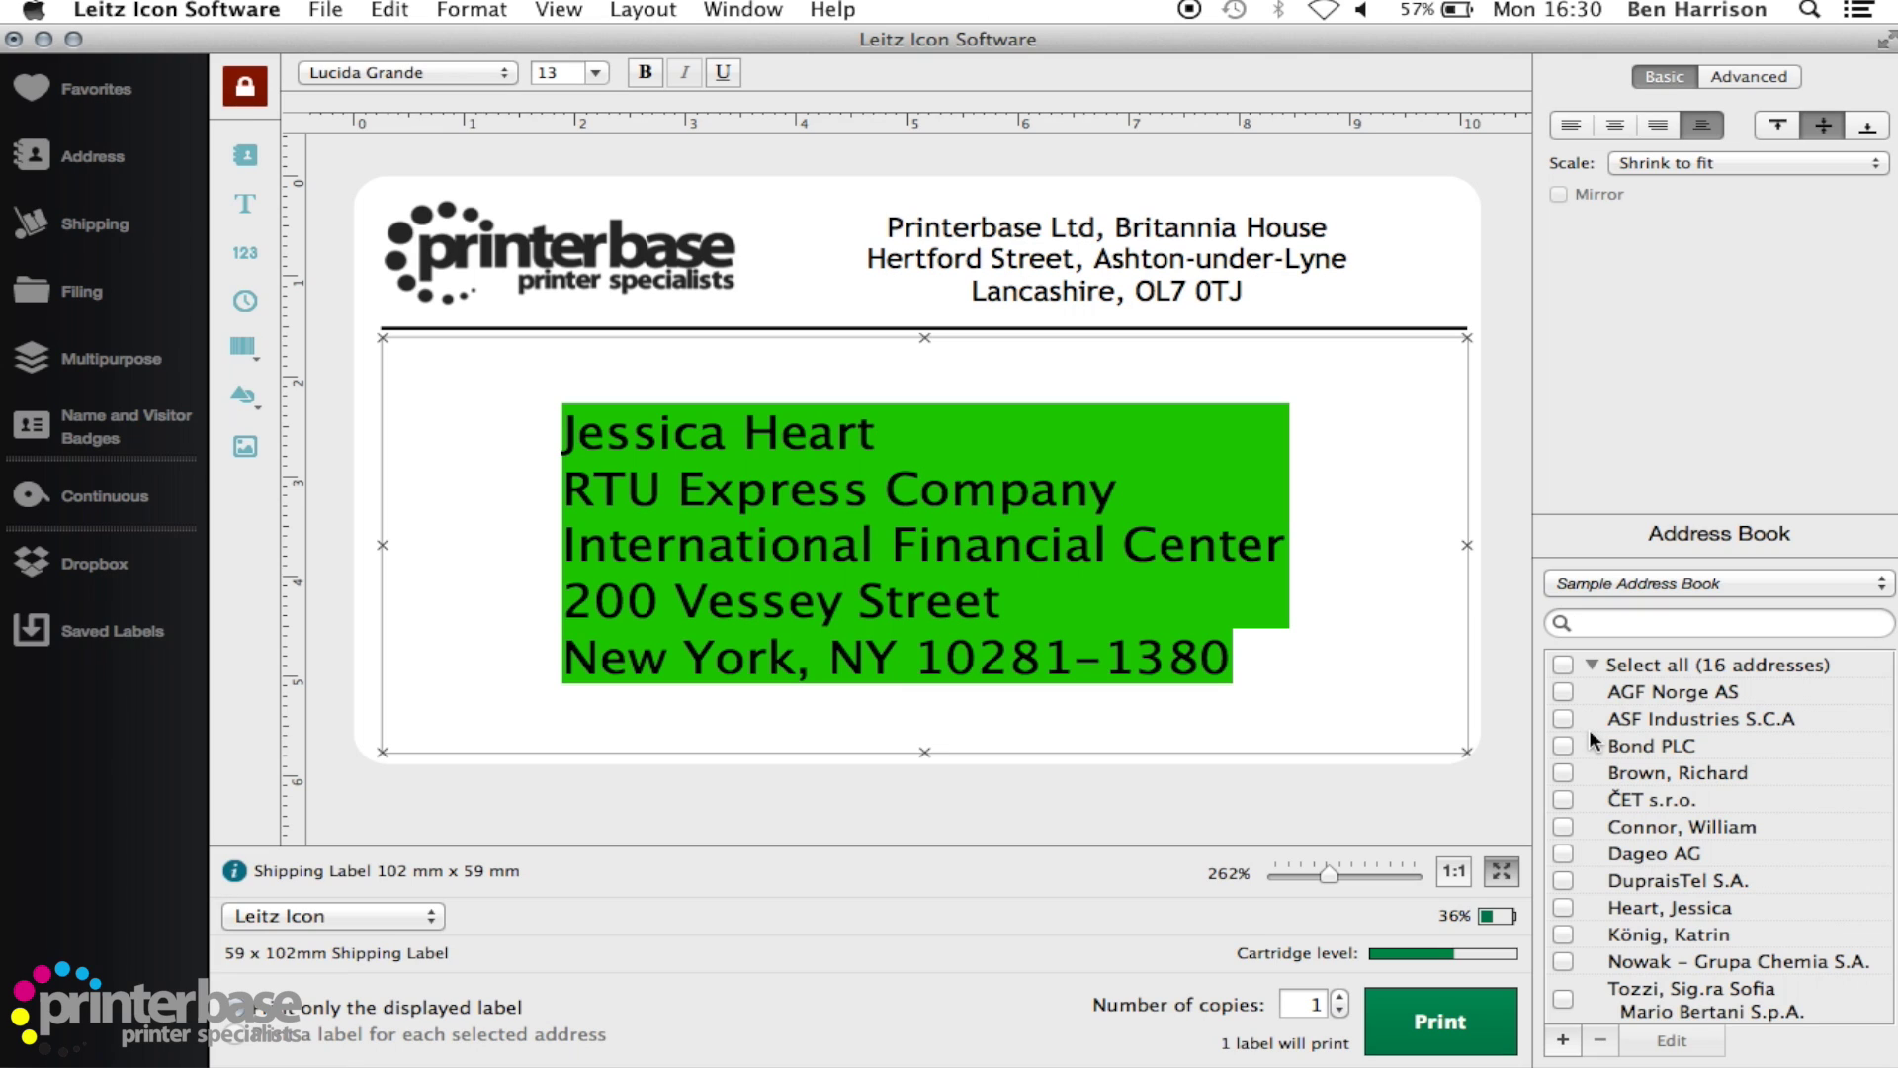
click(1869, 592)
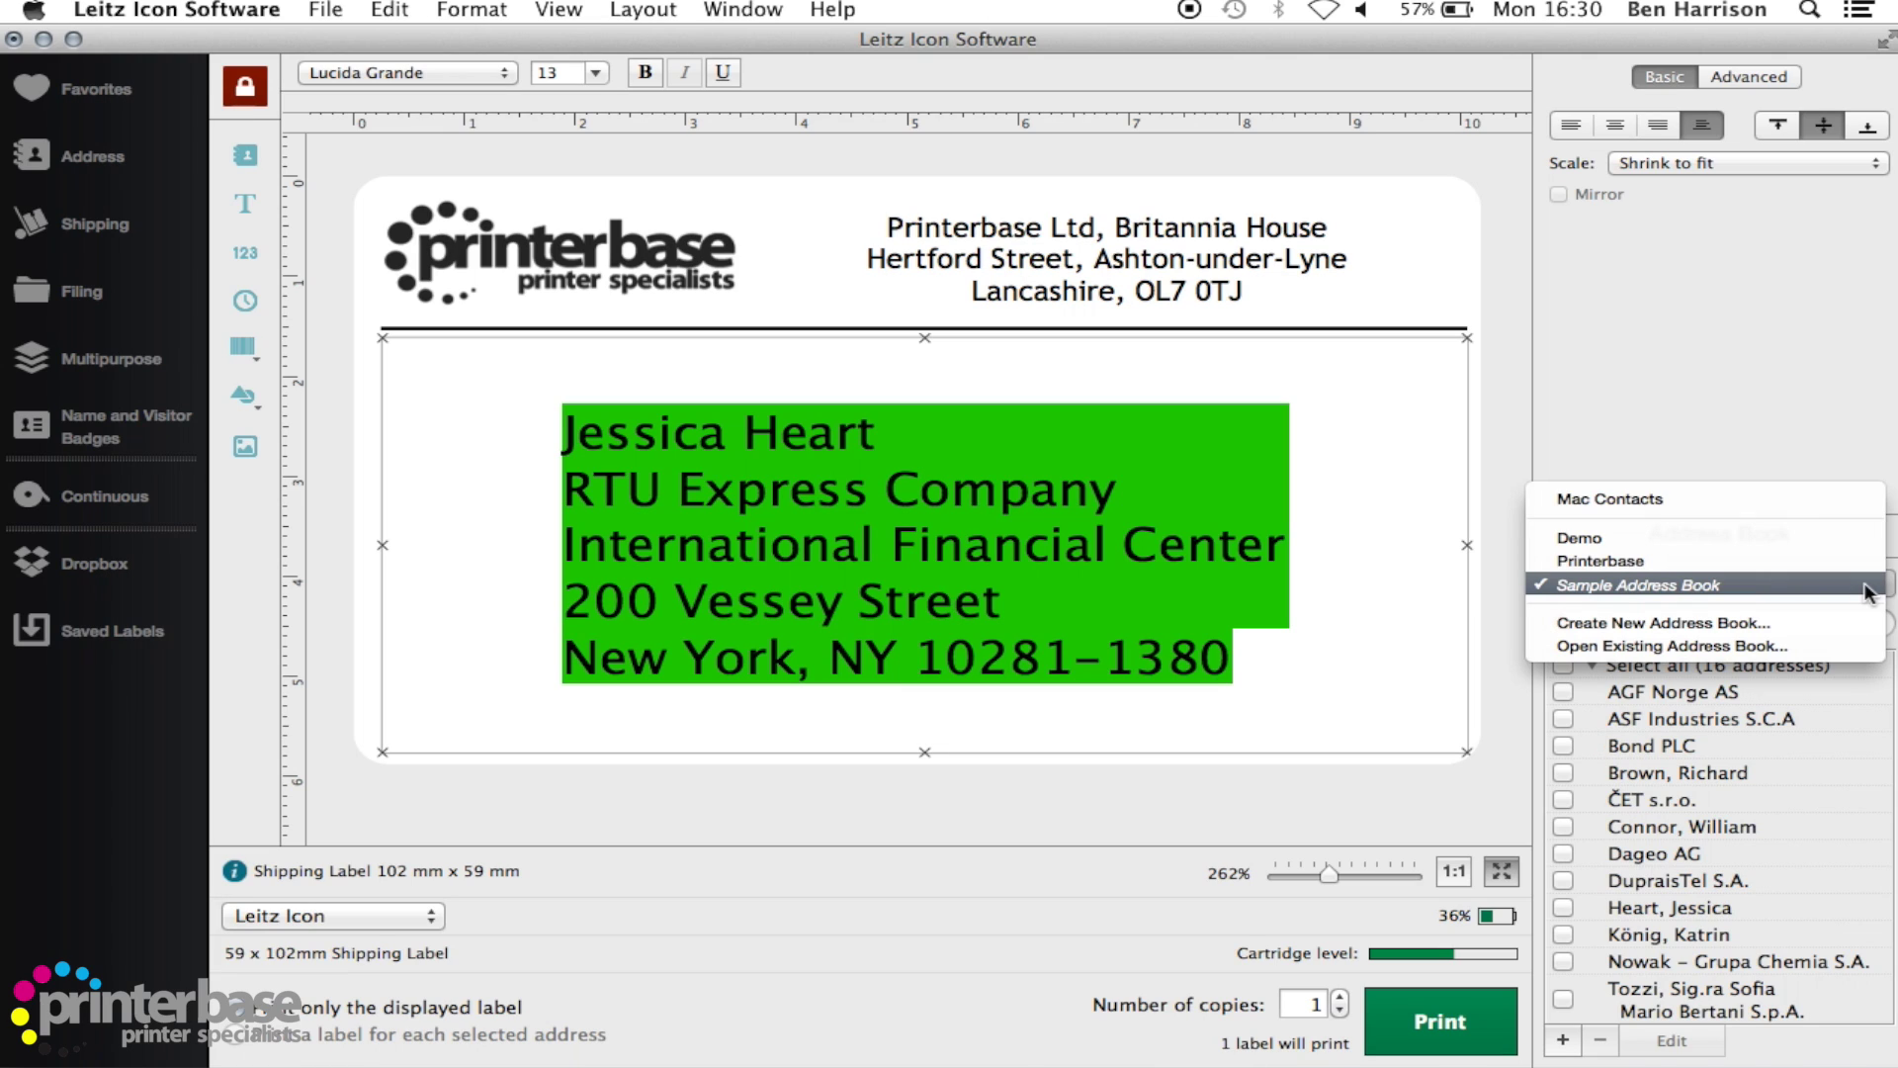
click(1828, 589)
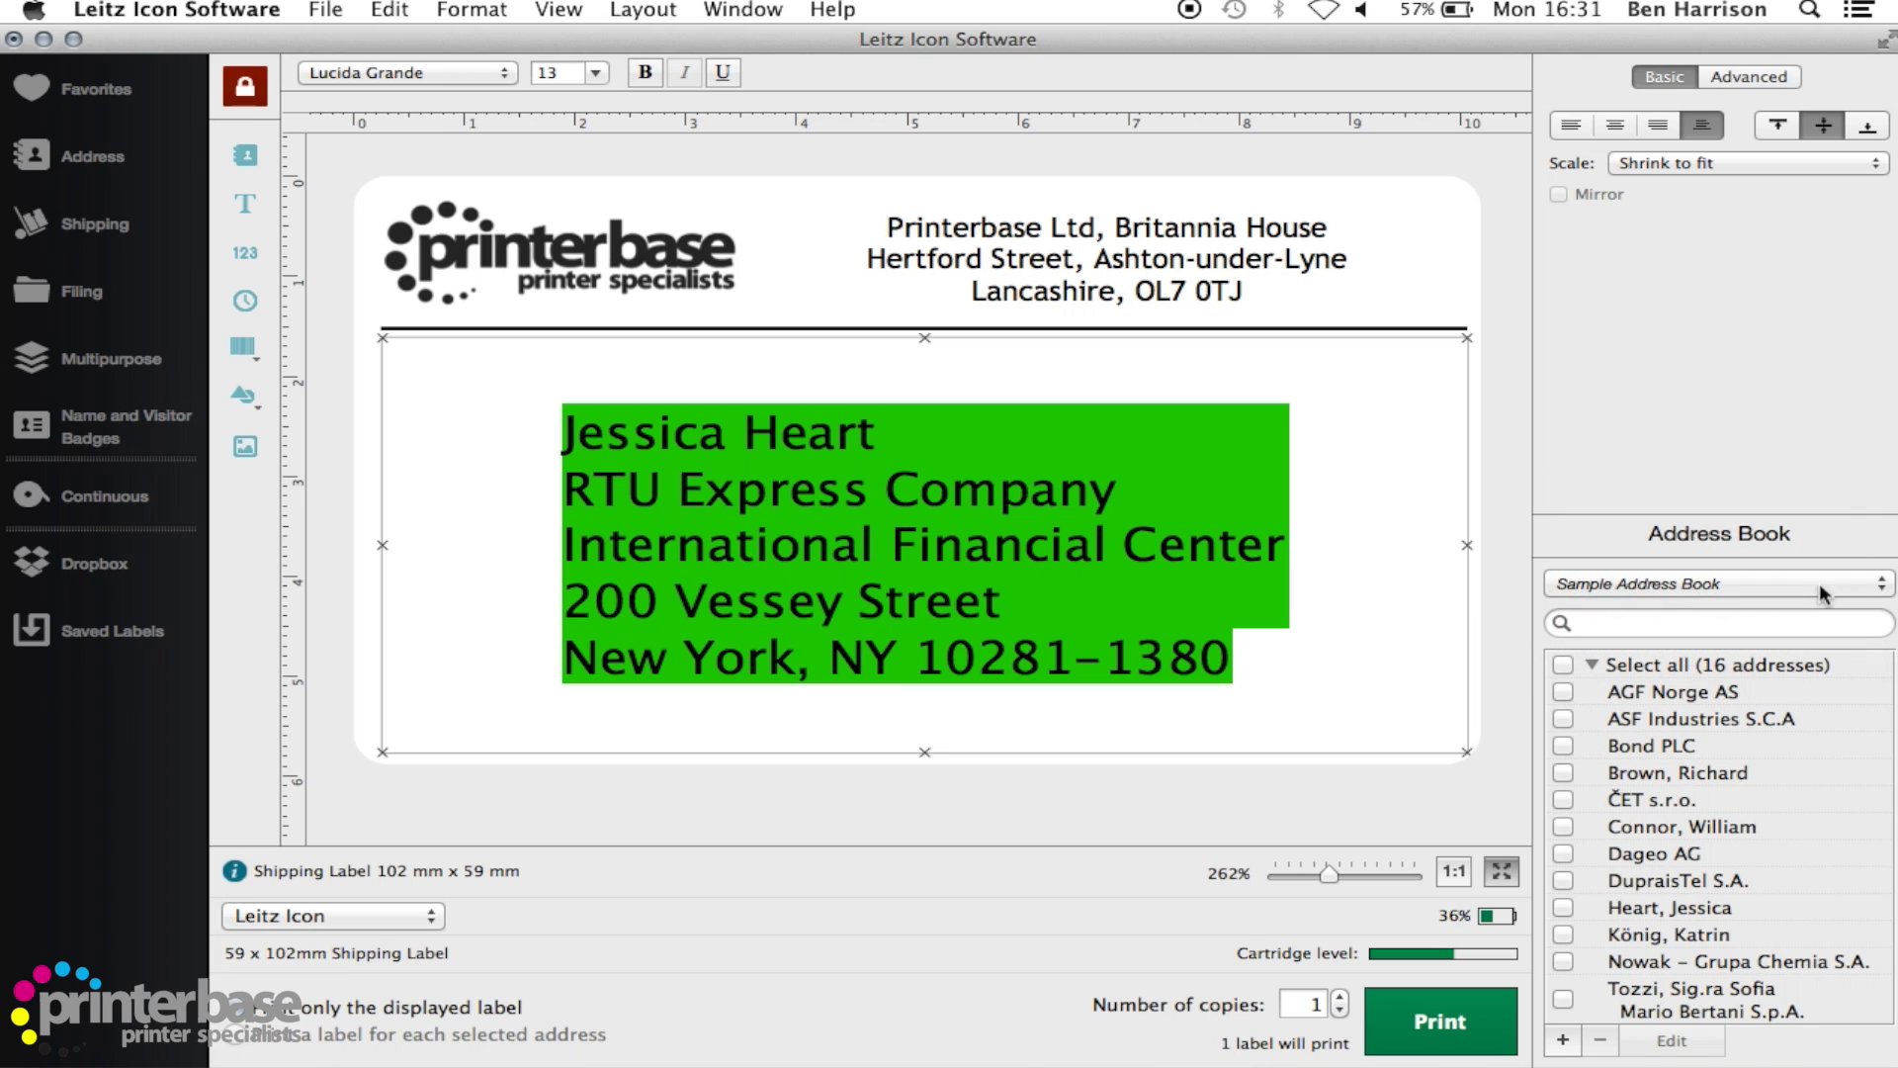
- Keep Sample Address Book as the address source and fill the label with the tel2phone Group contact's address
click(1815, 585)
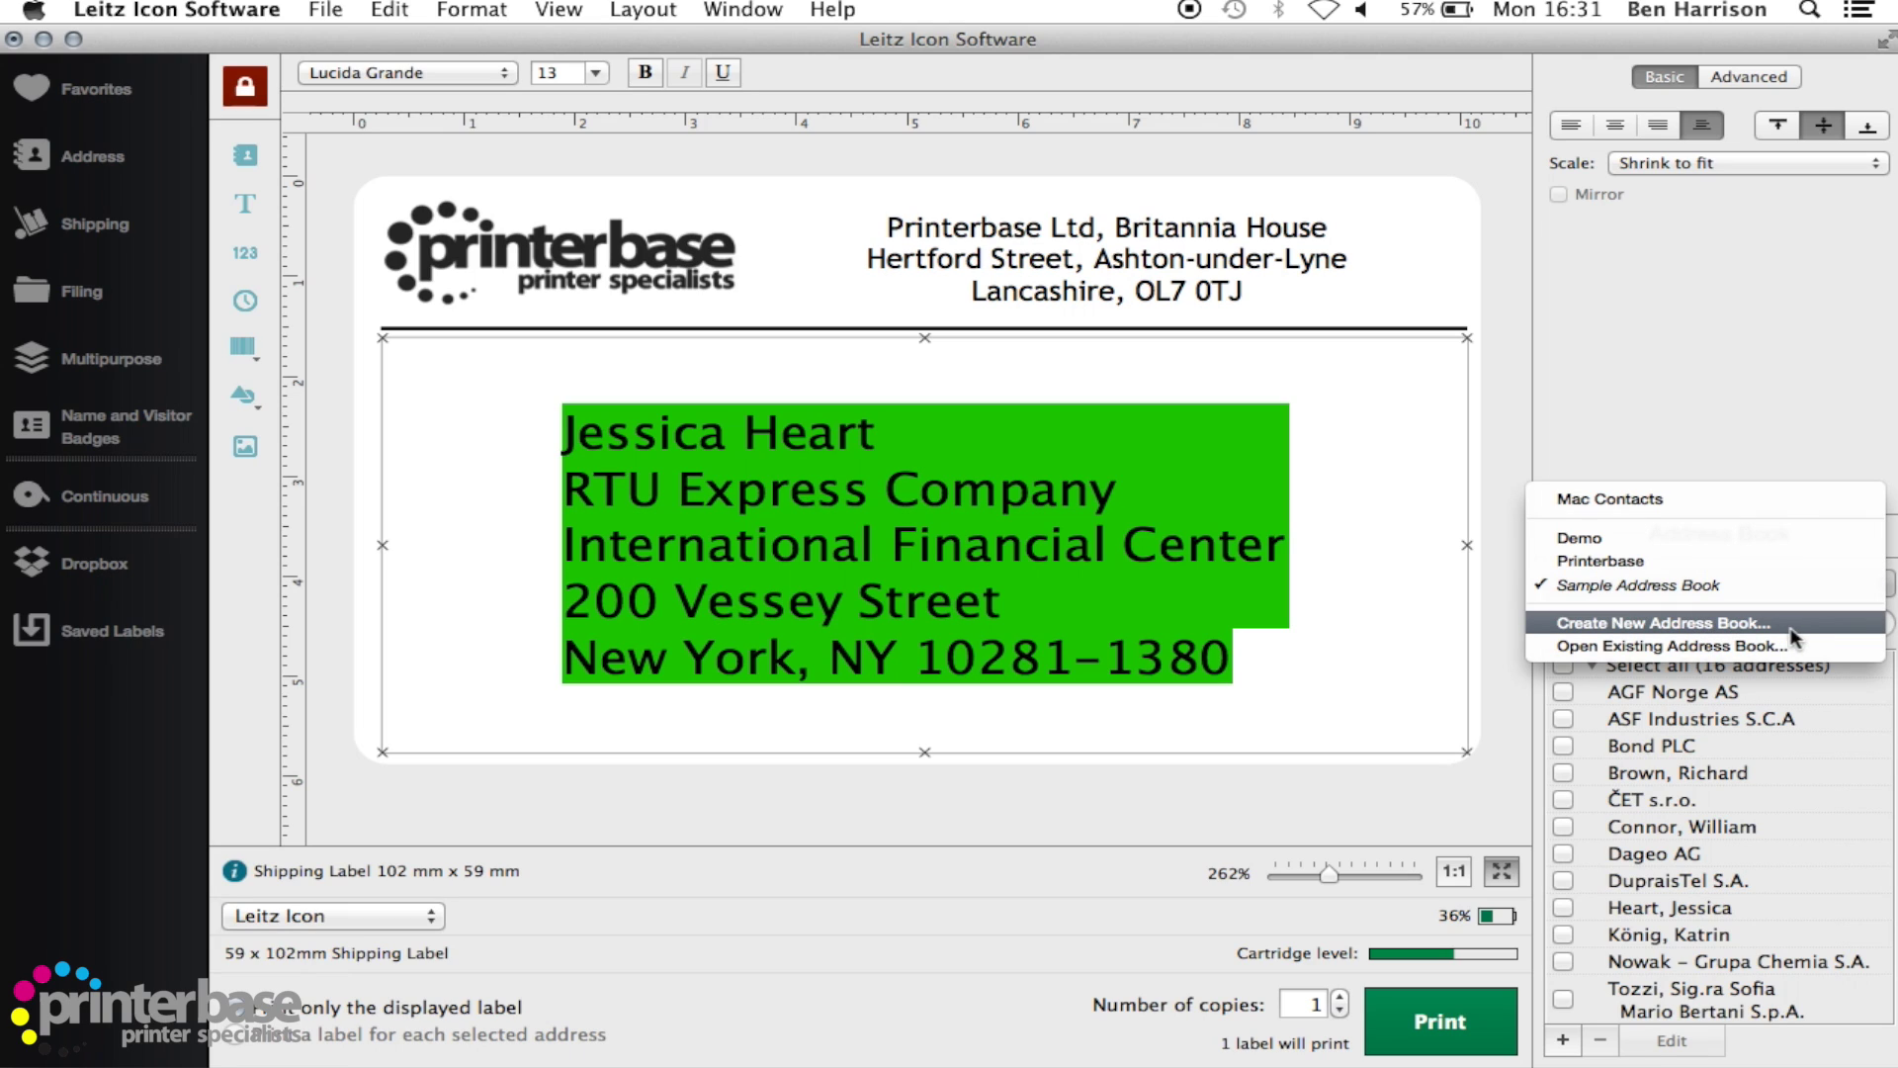
click(1730, 586)
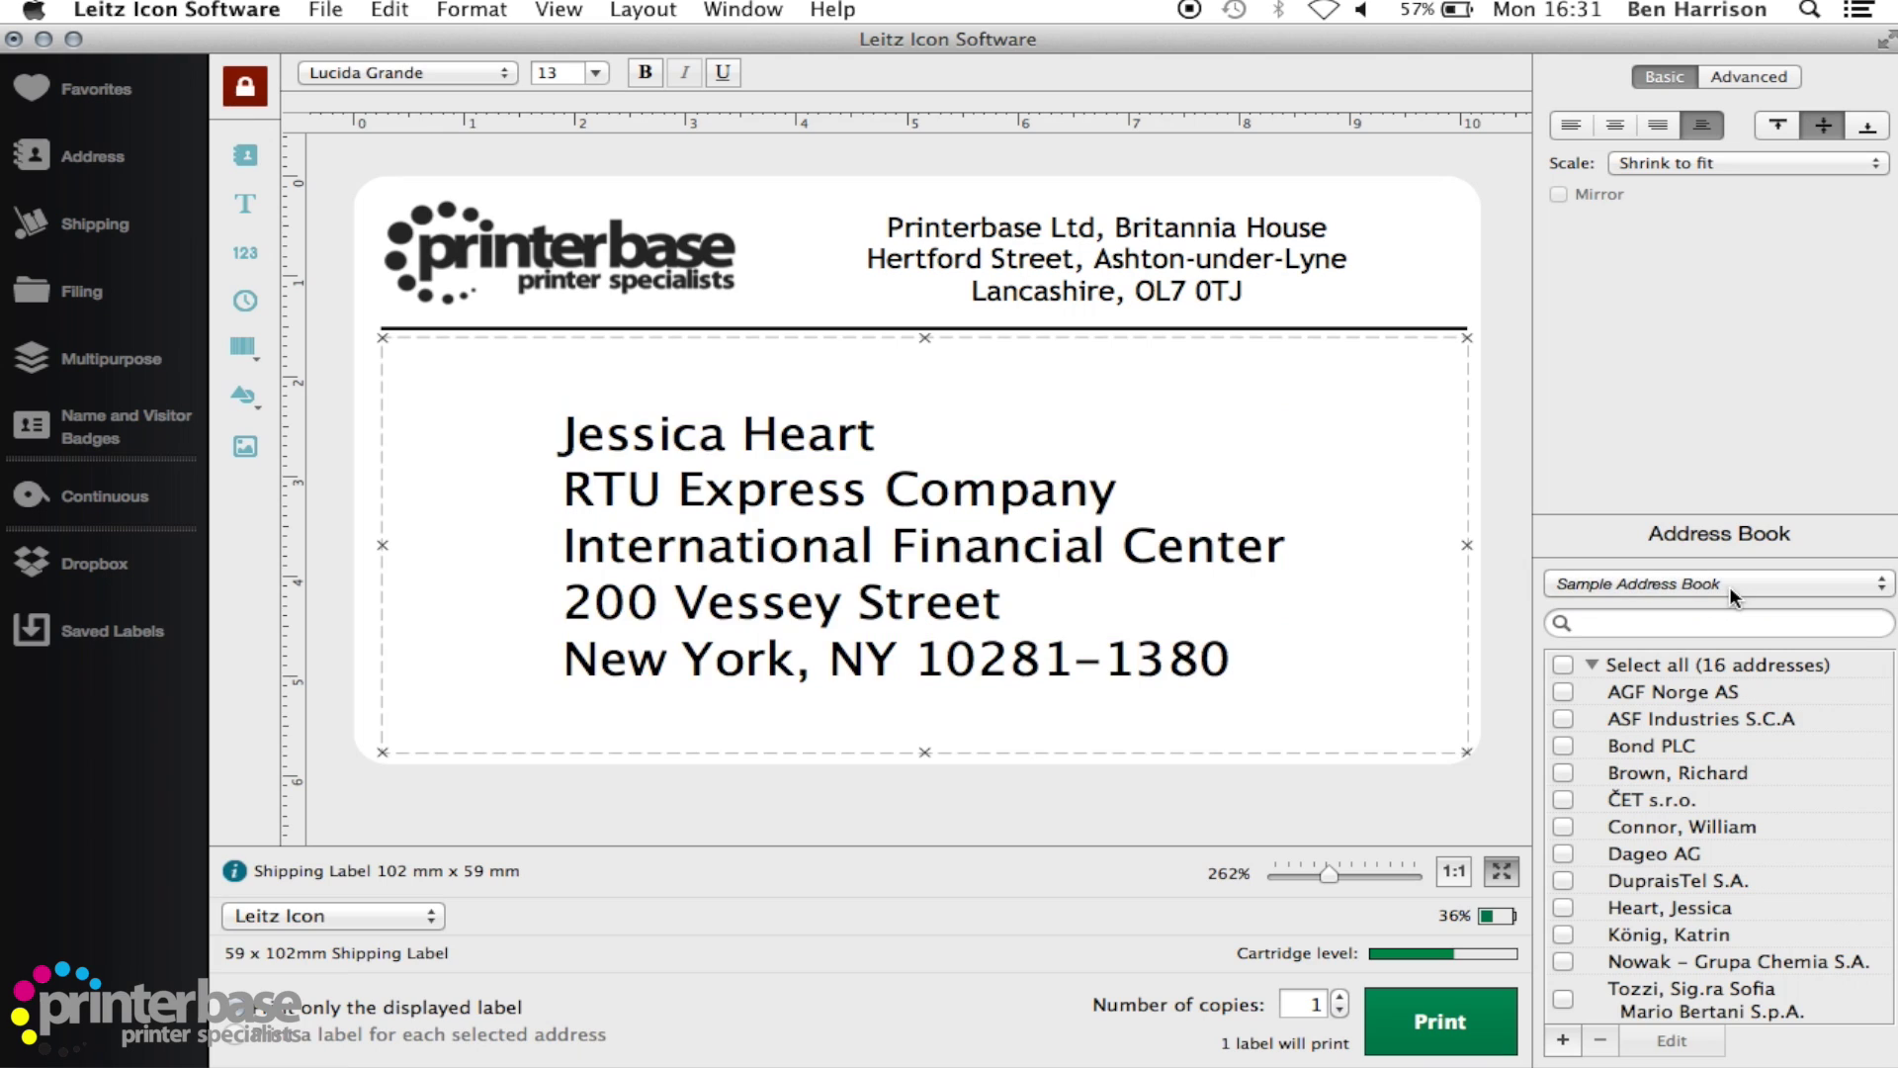
click(1640, 826)
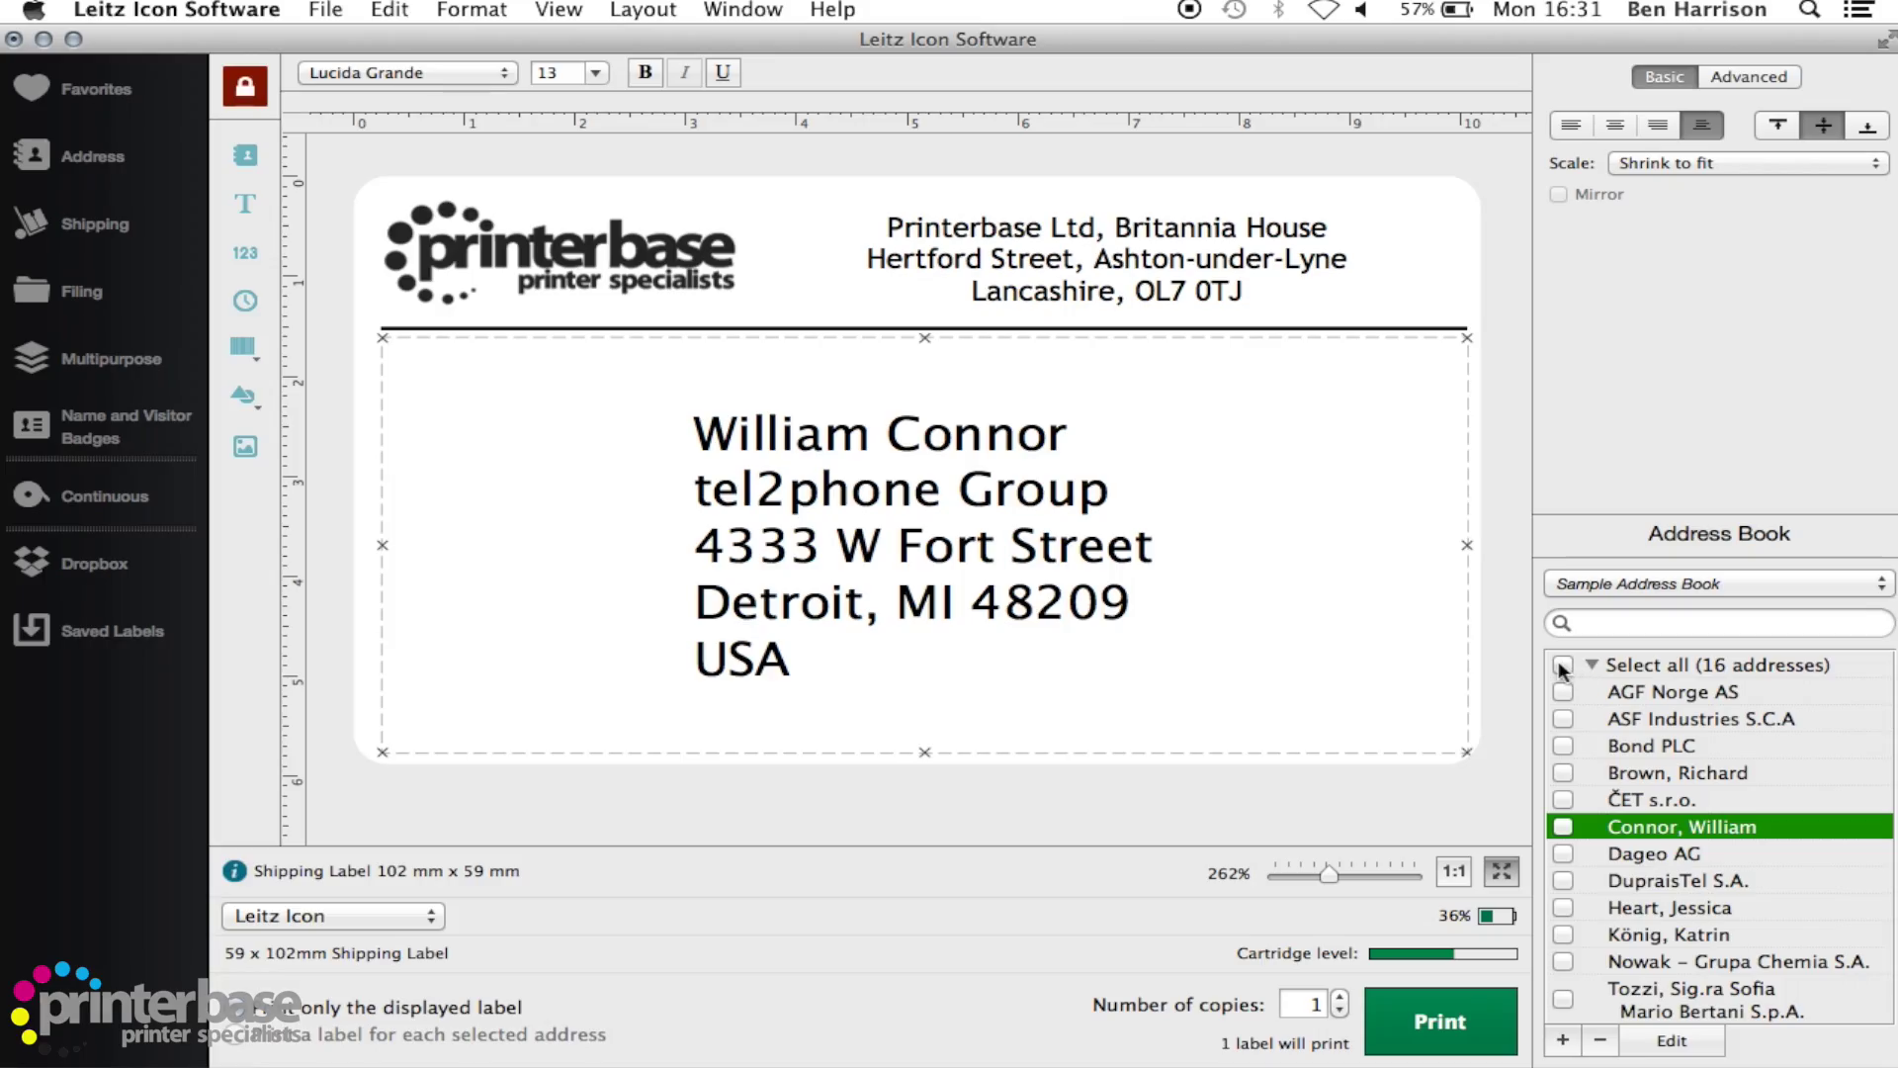
- Try marking all addresses for printing, clear the marks, and put the tel2phone Group contact's address back on the label
click(1561, 664)
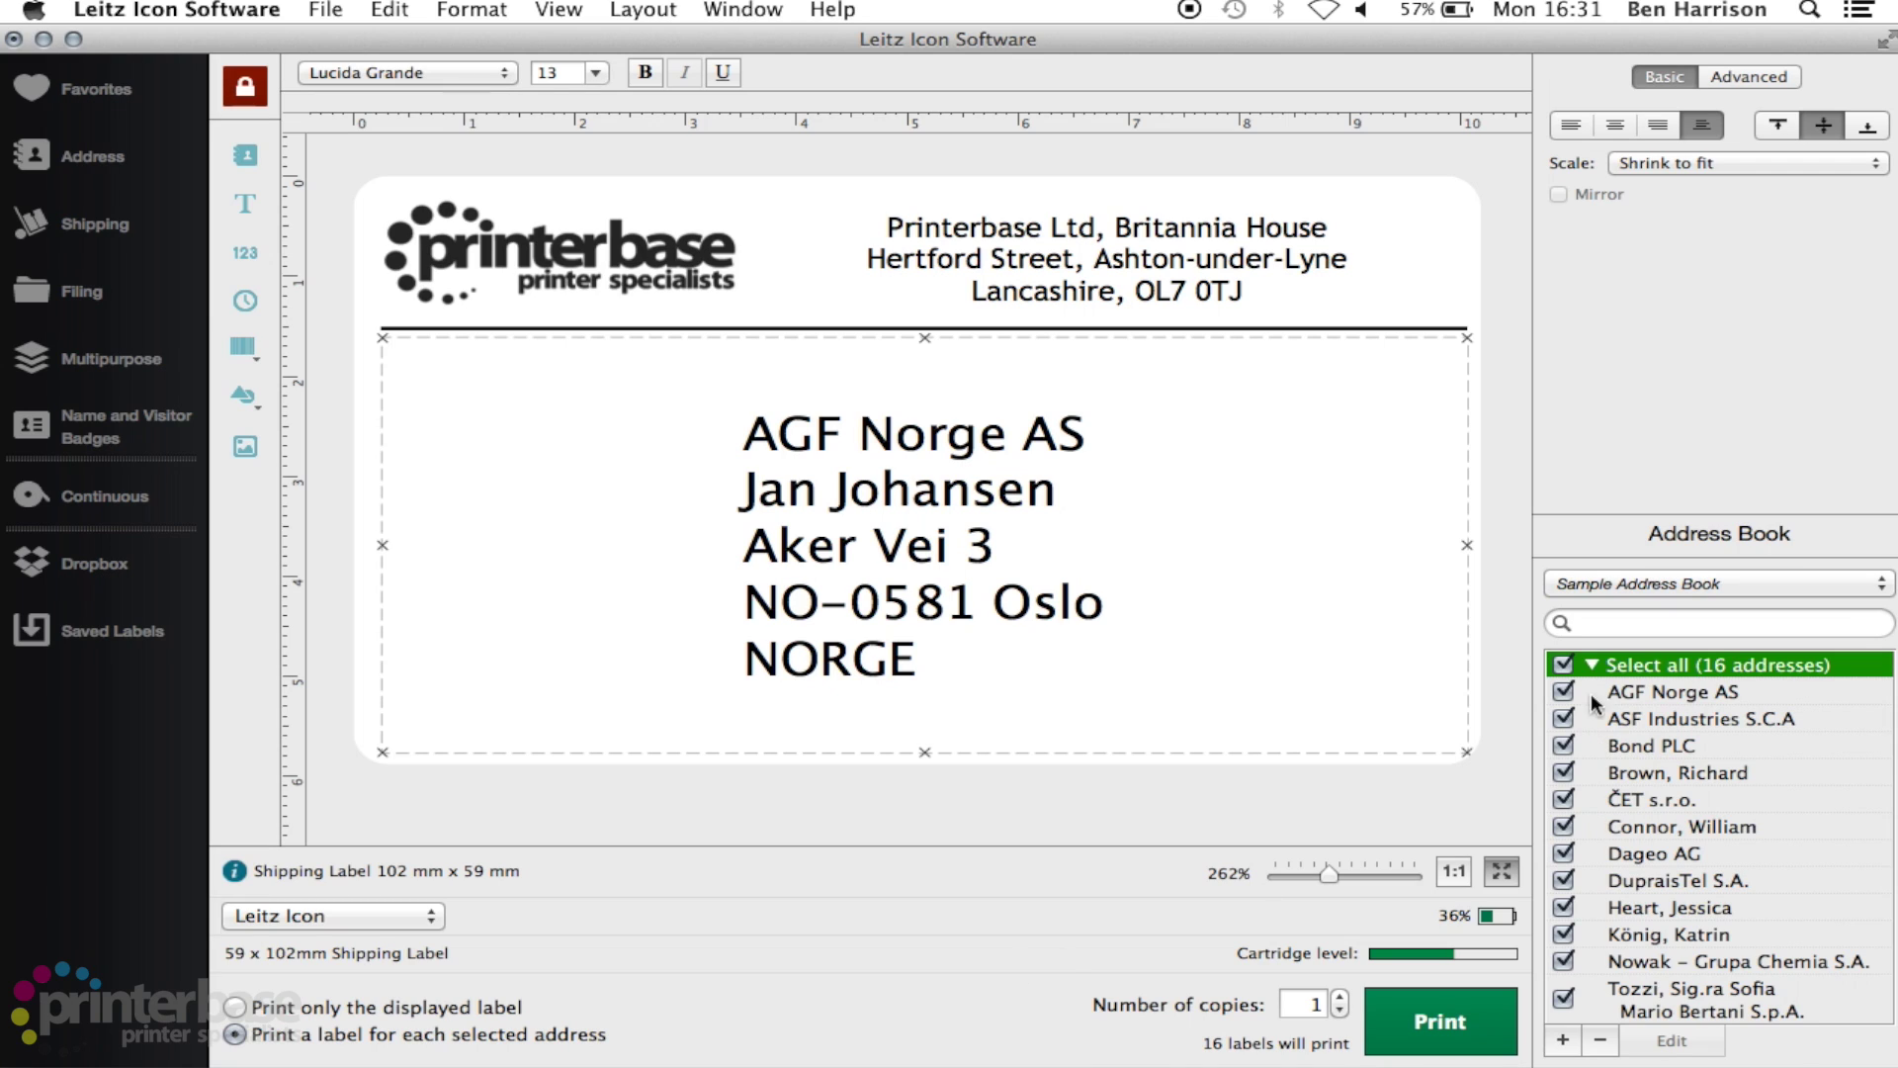
click(1564, 665)
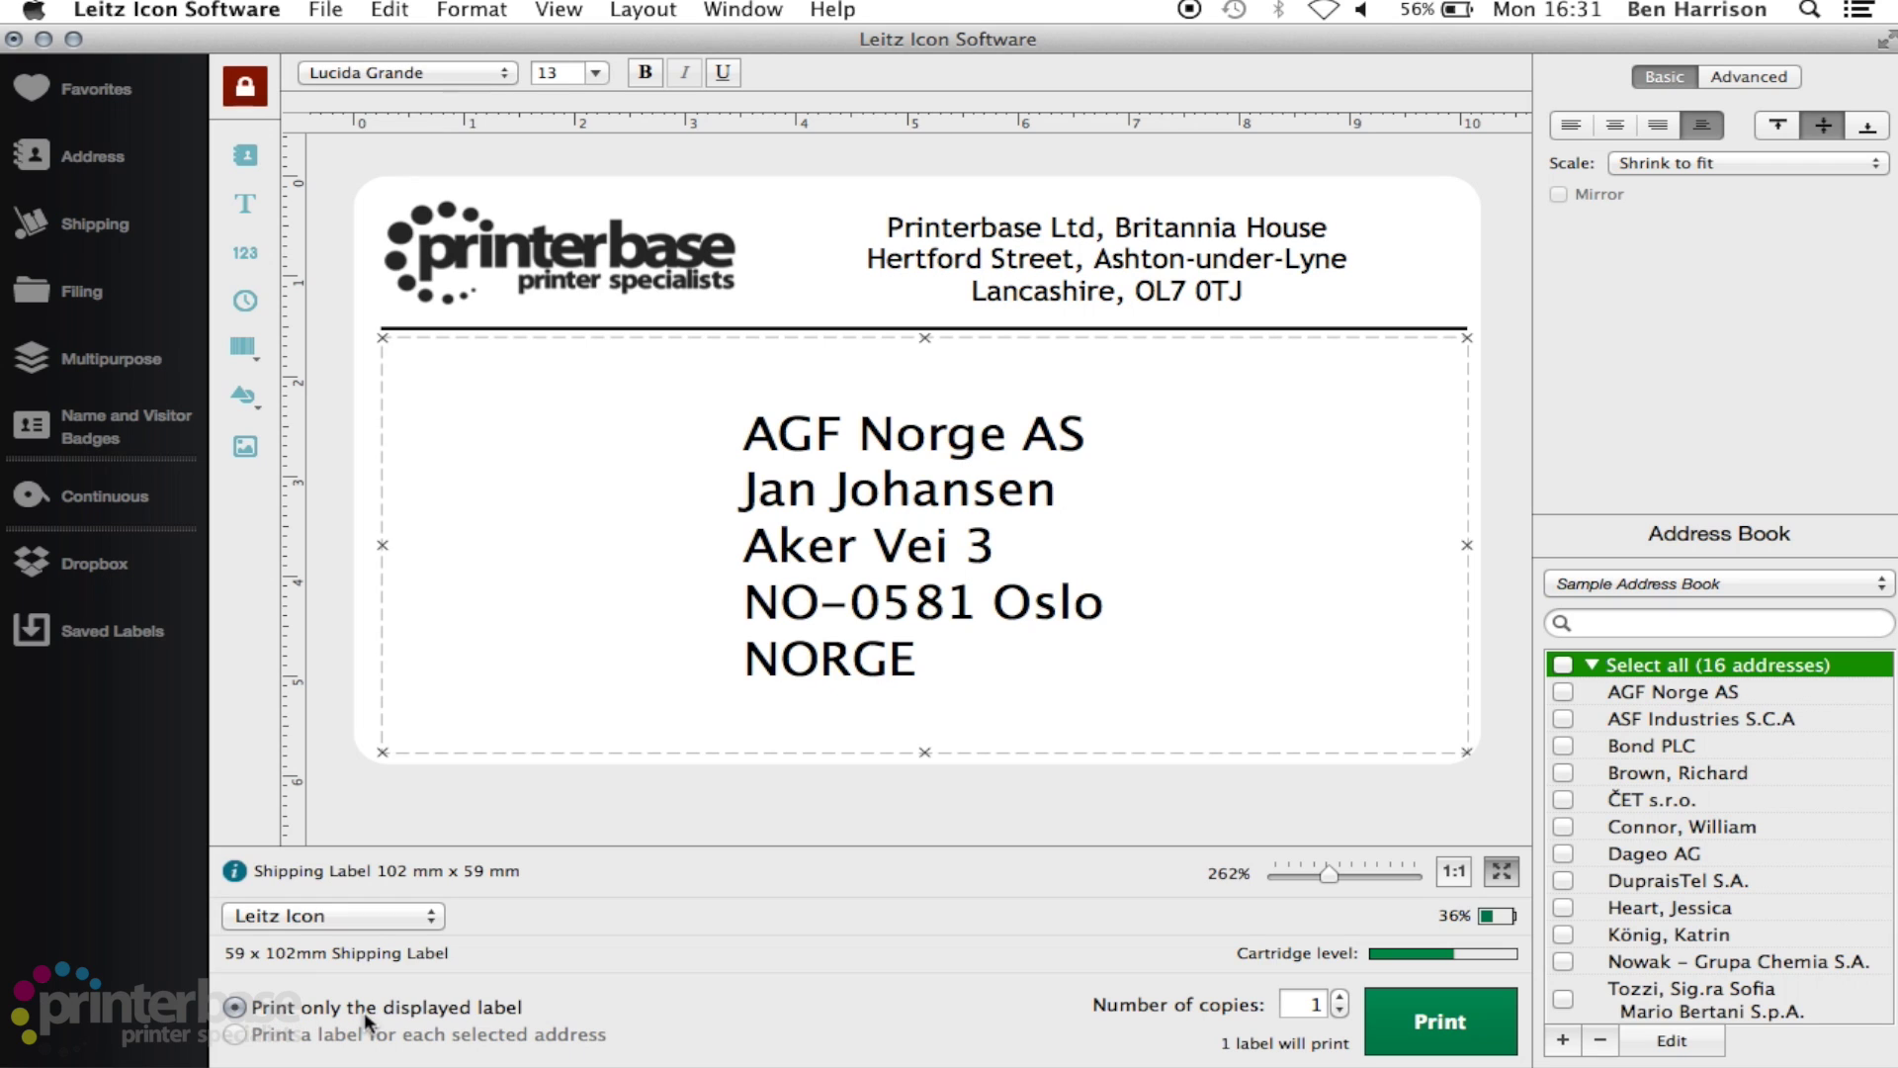
click(1697, 826)
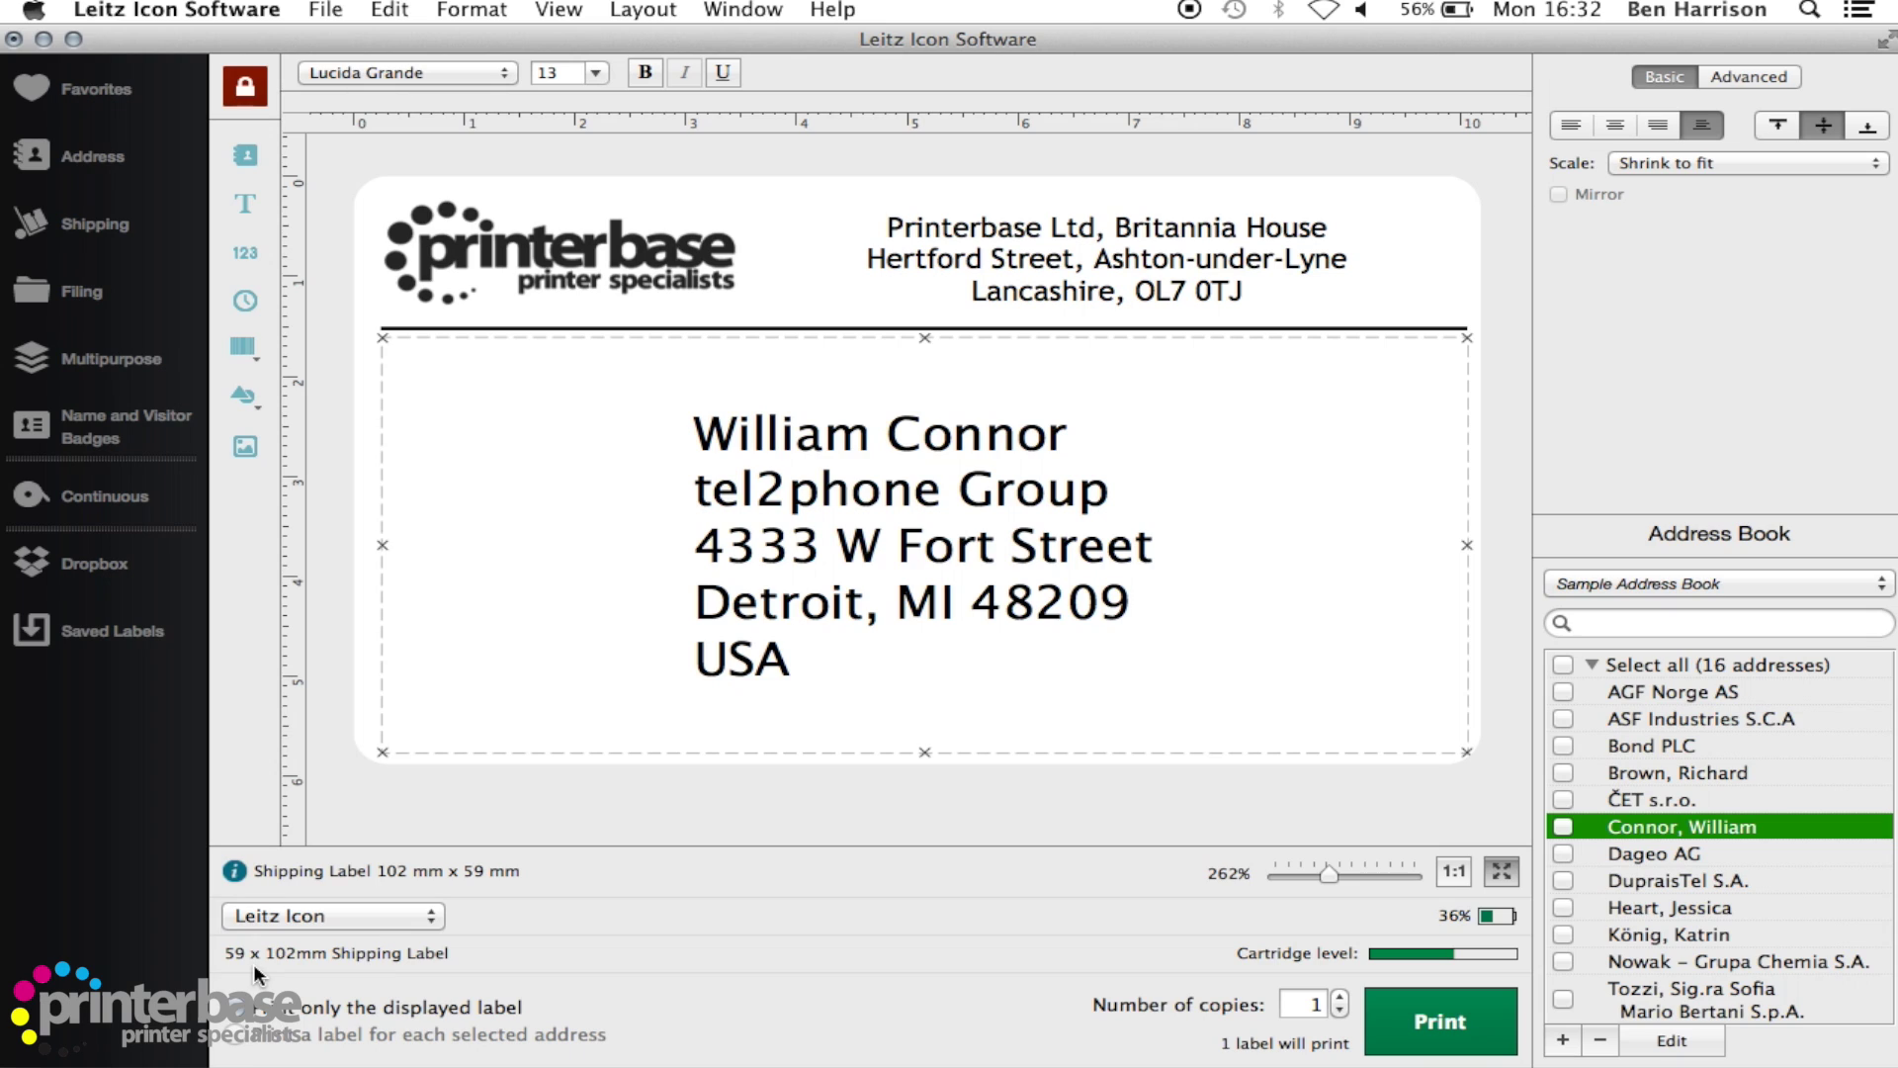
- Review the available printers, keeping Leitz Icon, and view the label at about 270%, fitted to the window, and at actual size
click(427, 918)
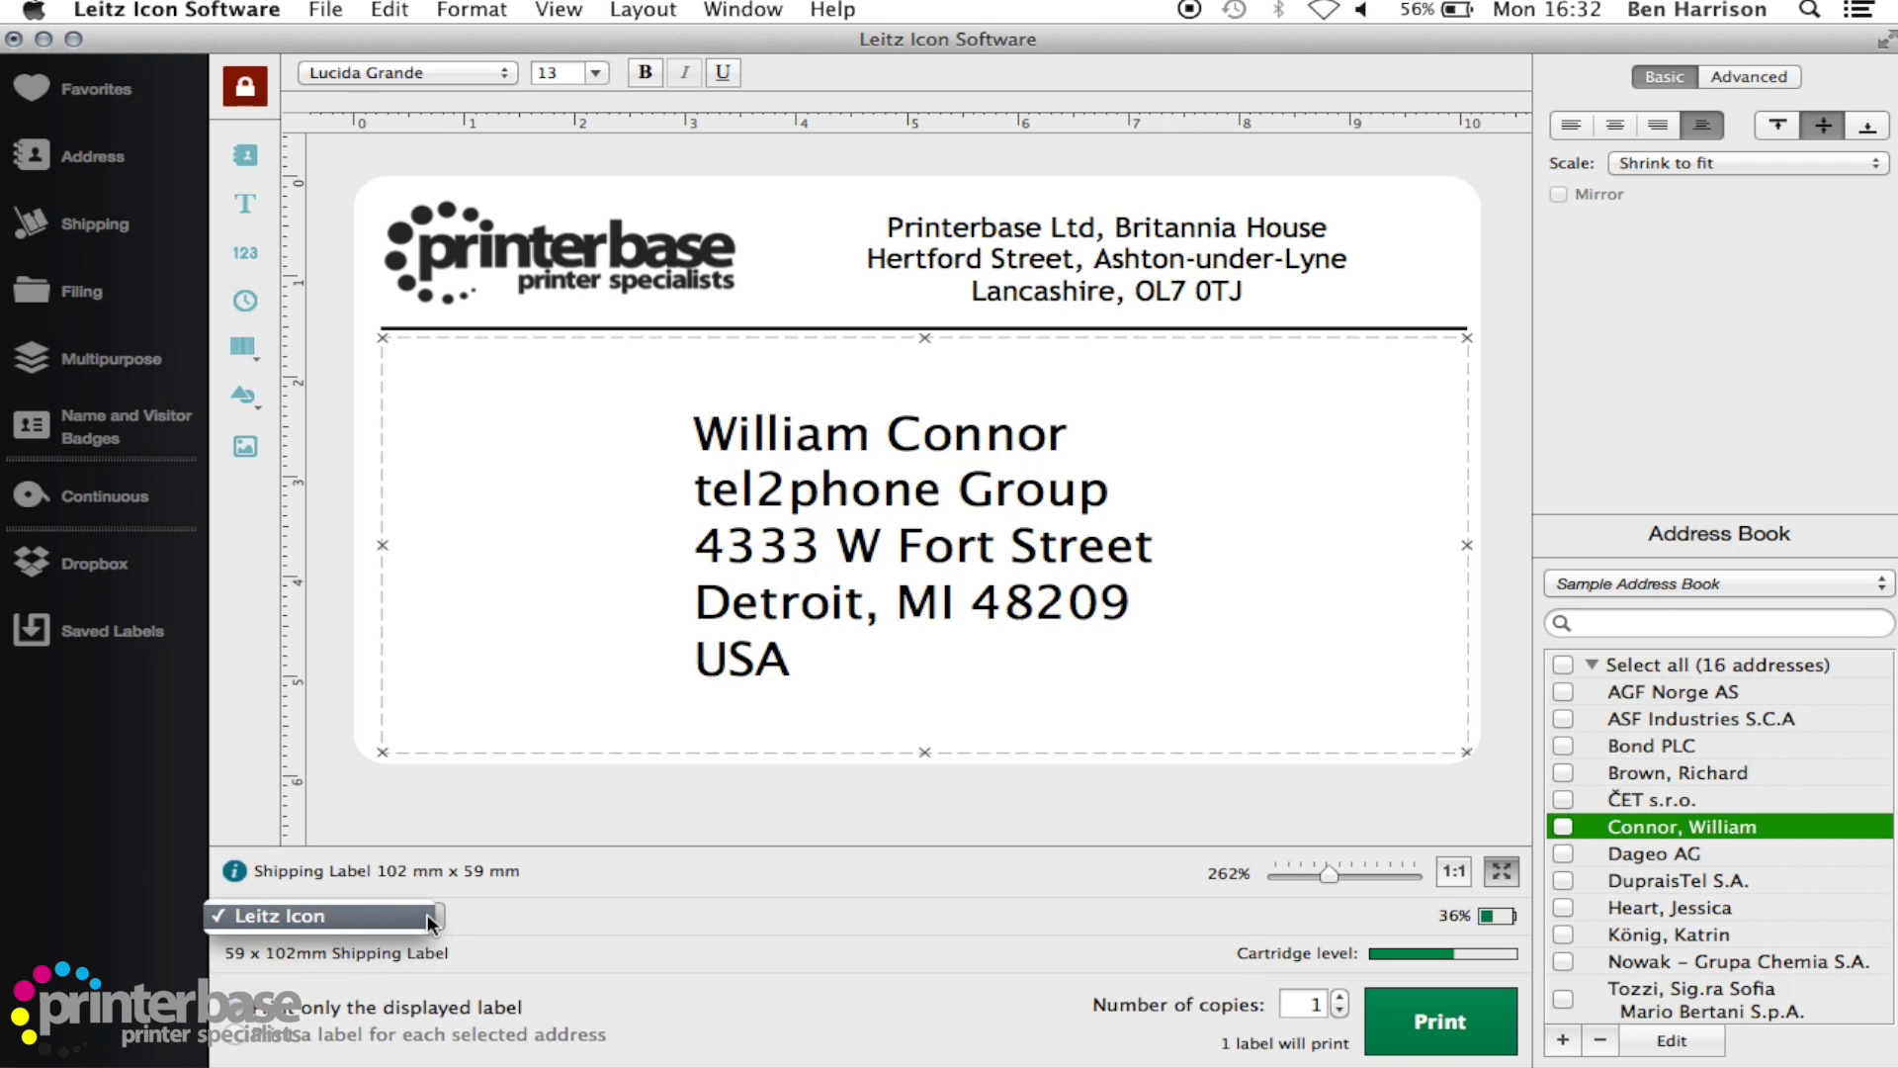
click(428, 914)
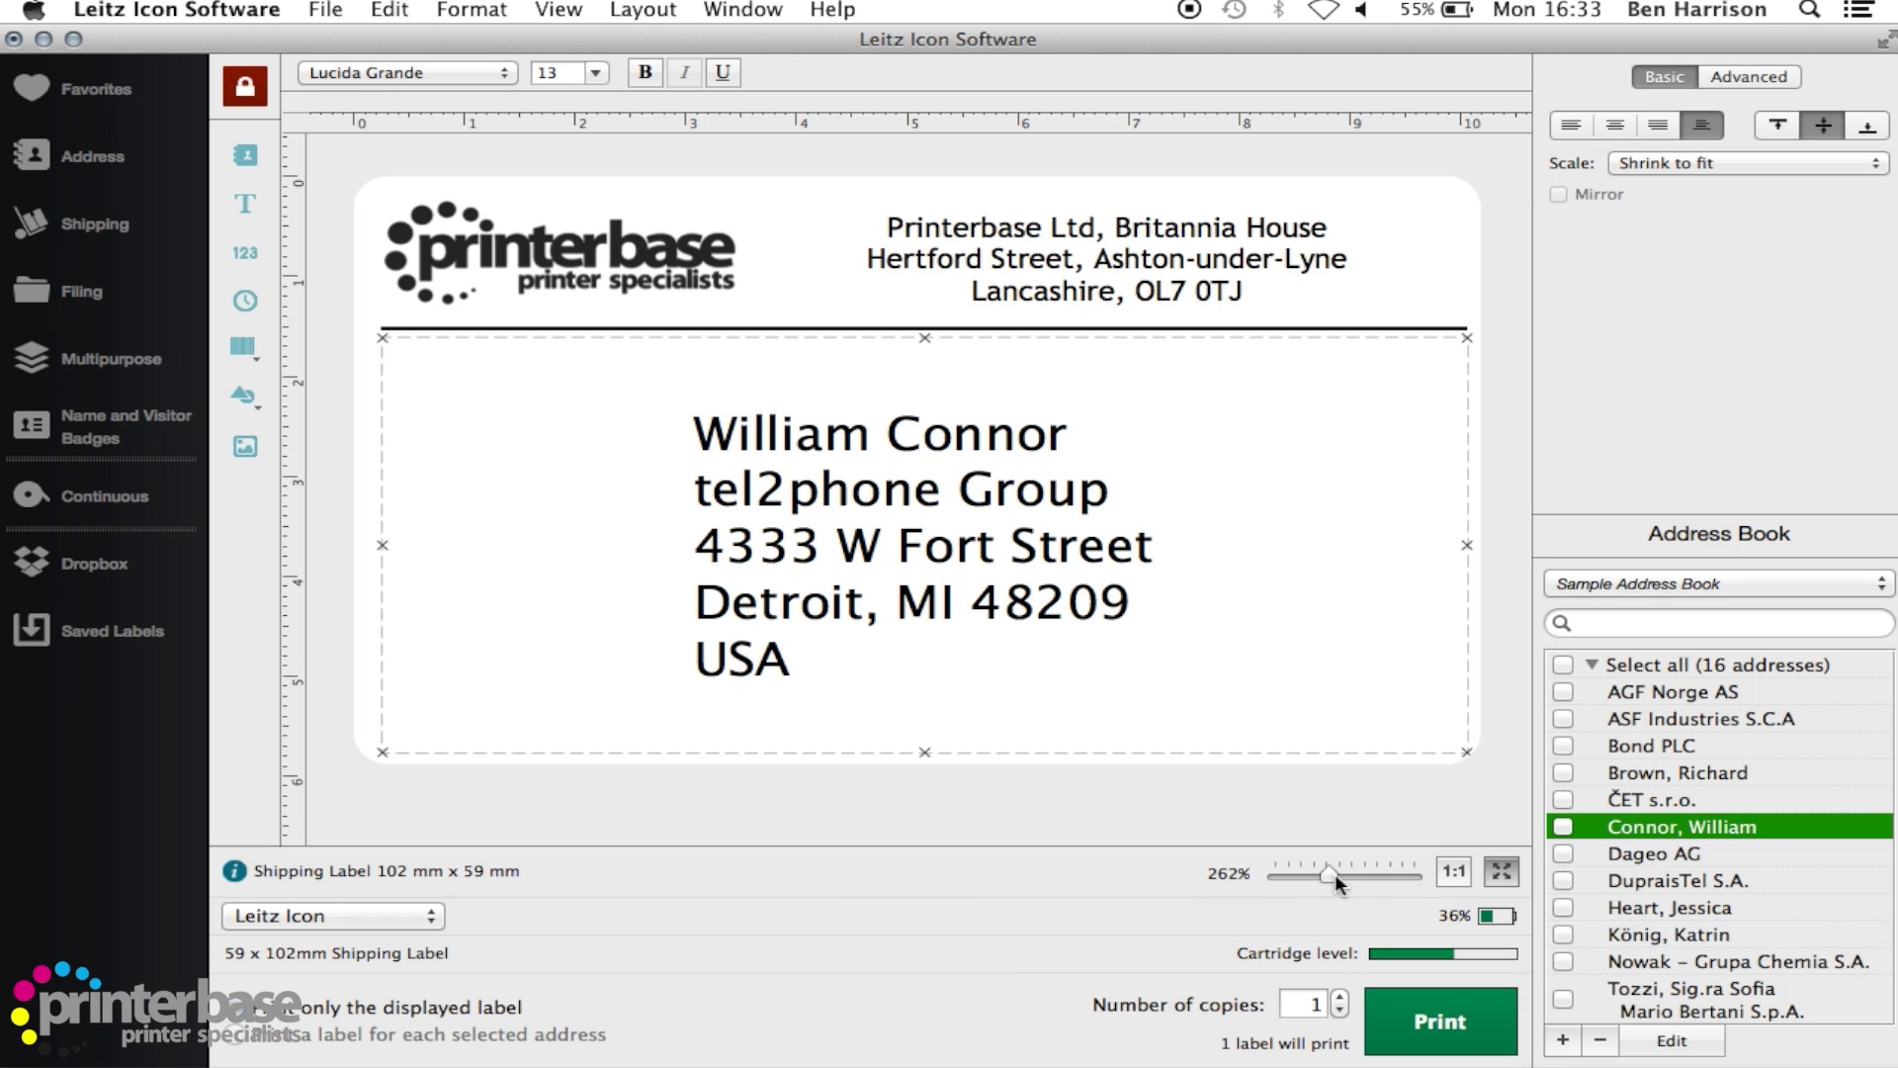
mouse_move(1335, 874)
mouse_down()
mouse_move(1301, 872)
mouse_move(1344, 876)
mouse_up()
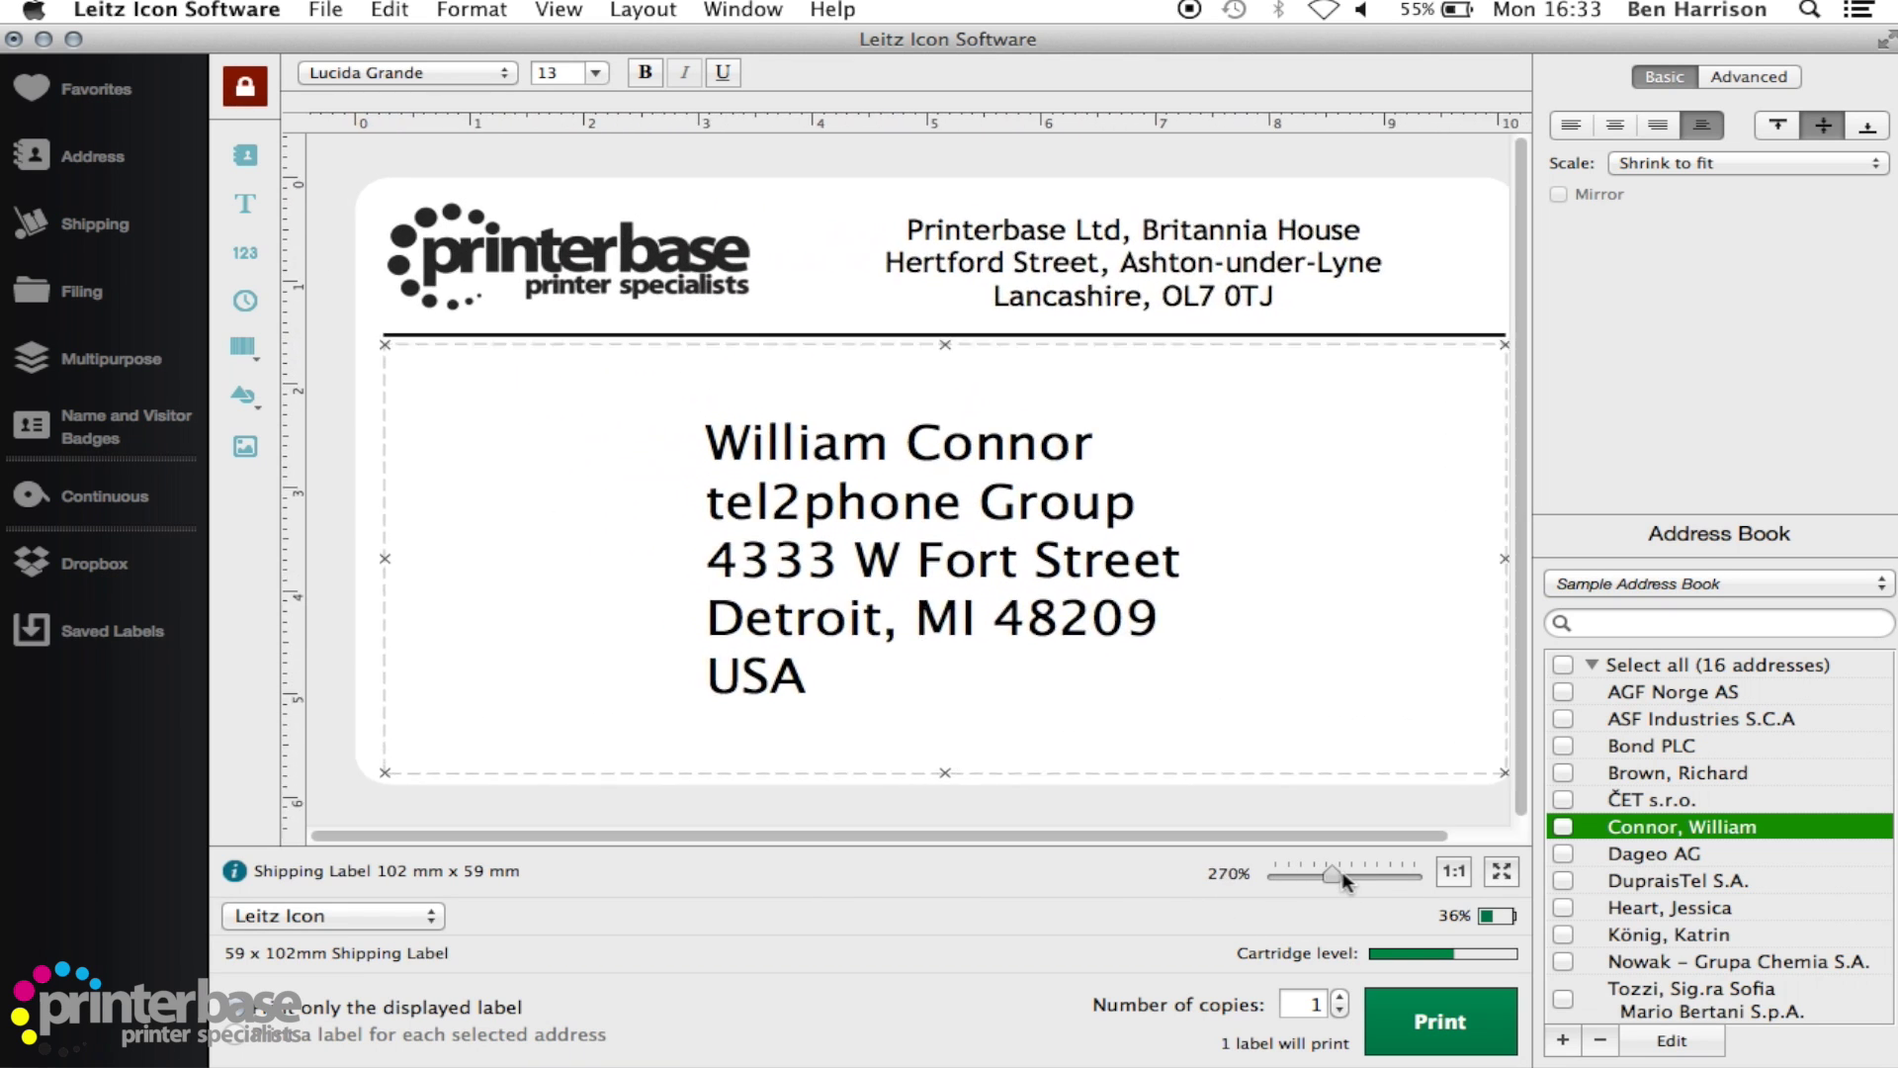
click(1503, 870)
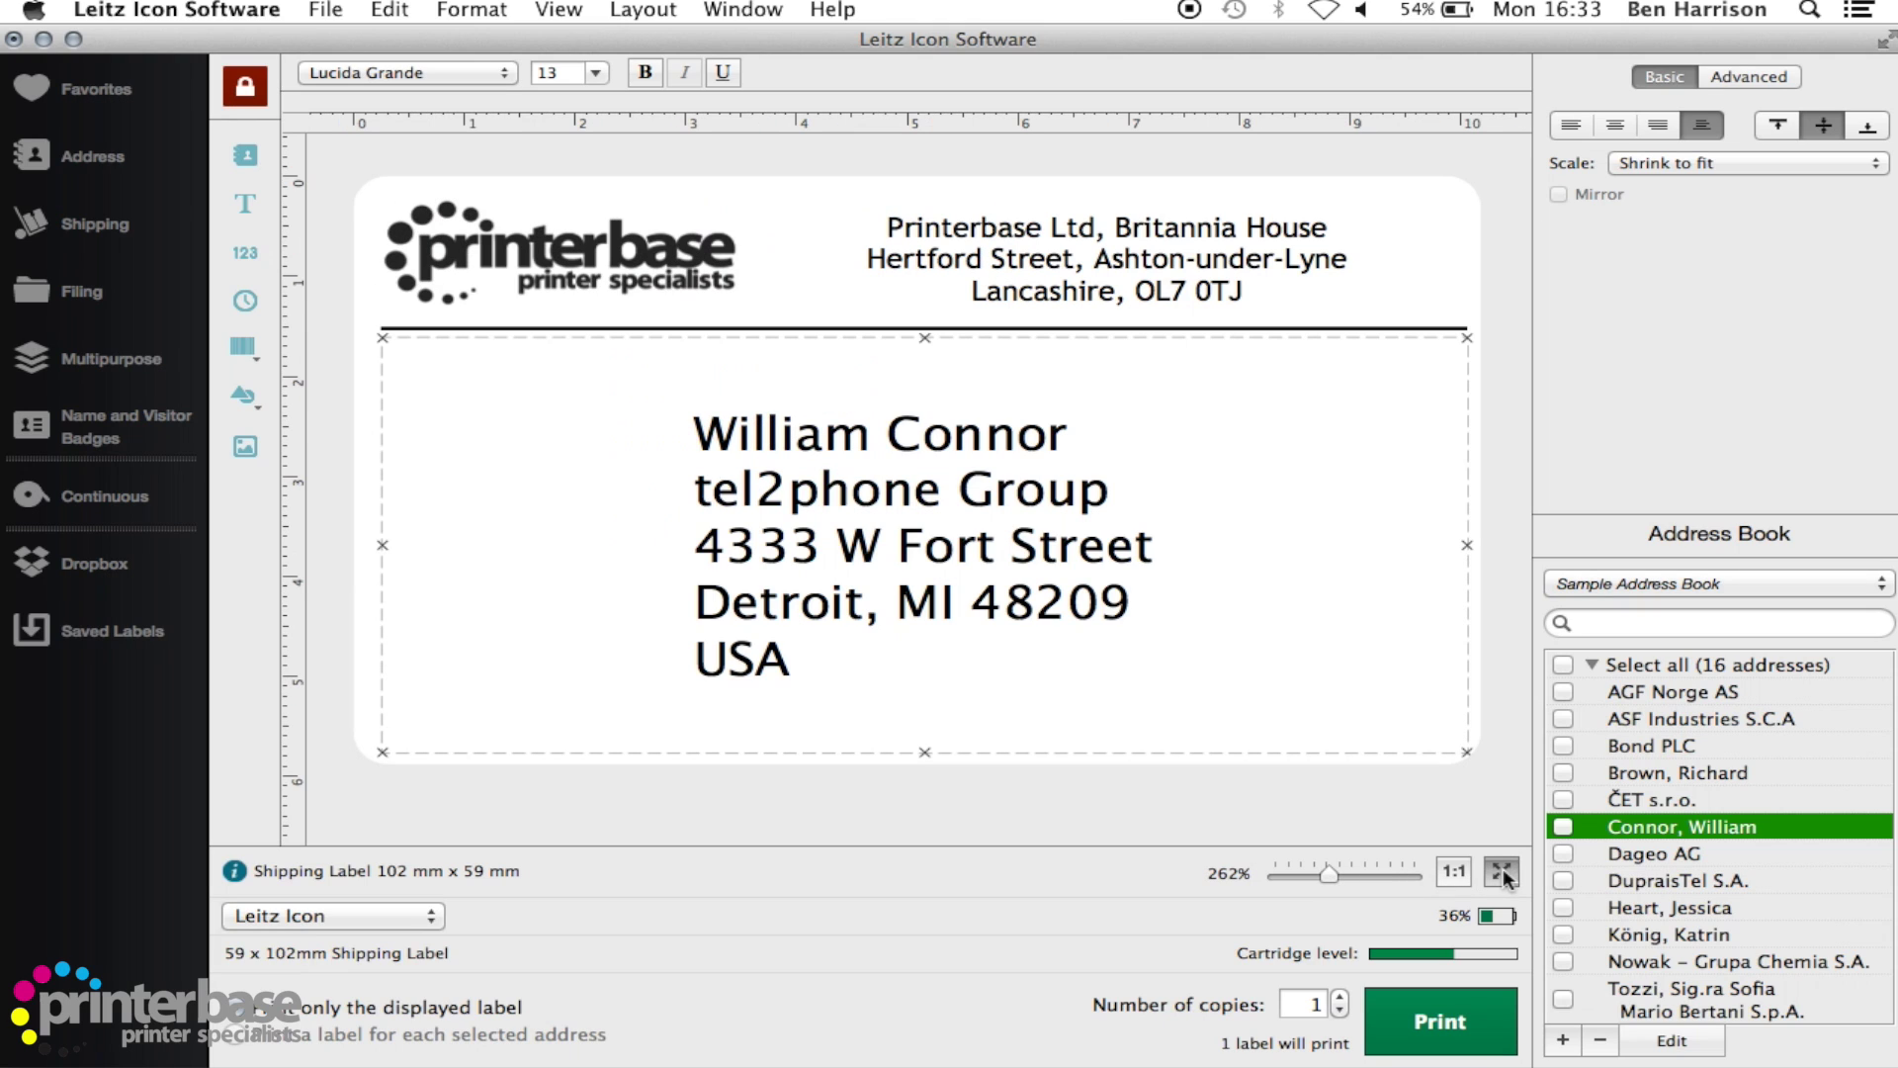
click(1453, 872)
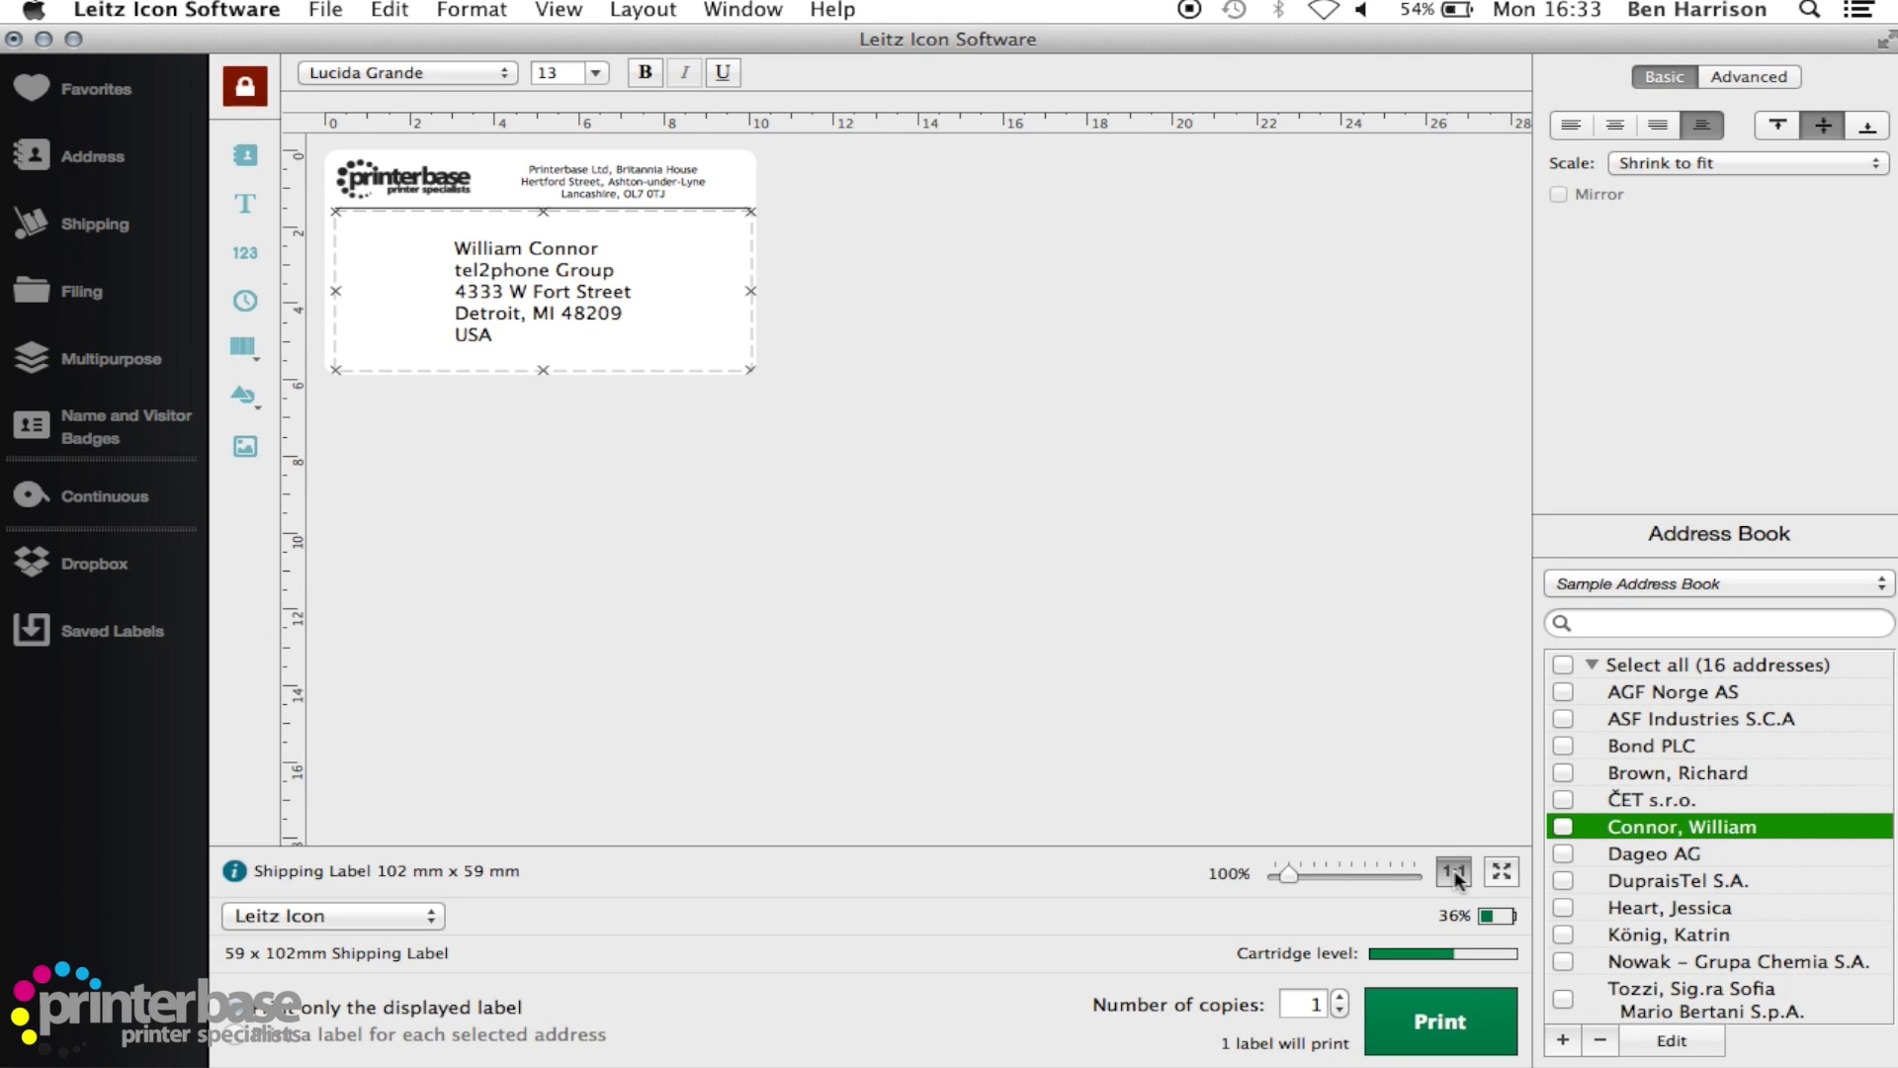